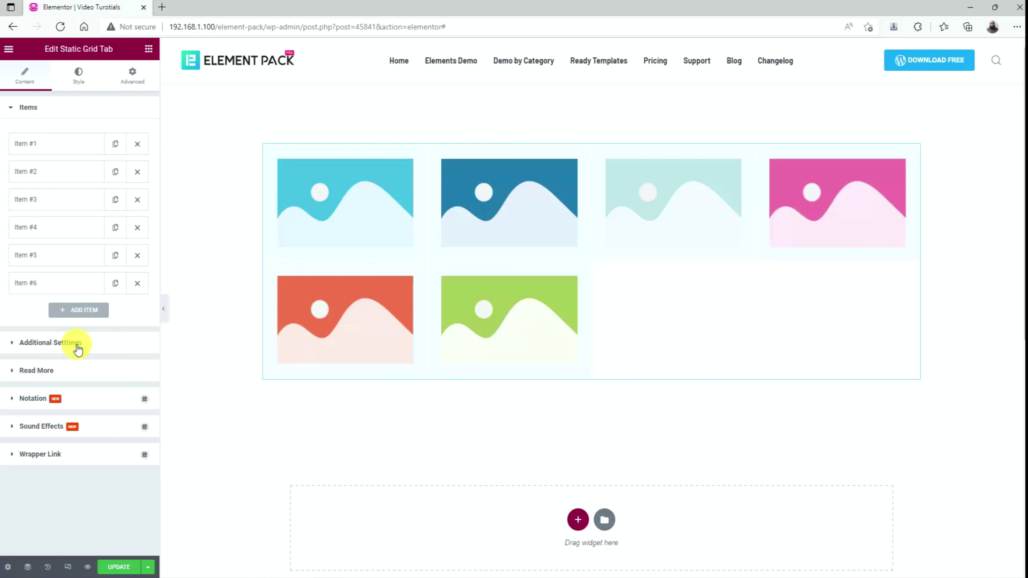
- Set the Static Grid Tab widget's column count to 3 in the additional settings
{"action": "left_click", "coordinate": [77, 343]}
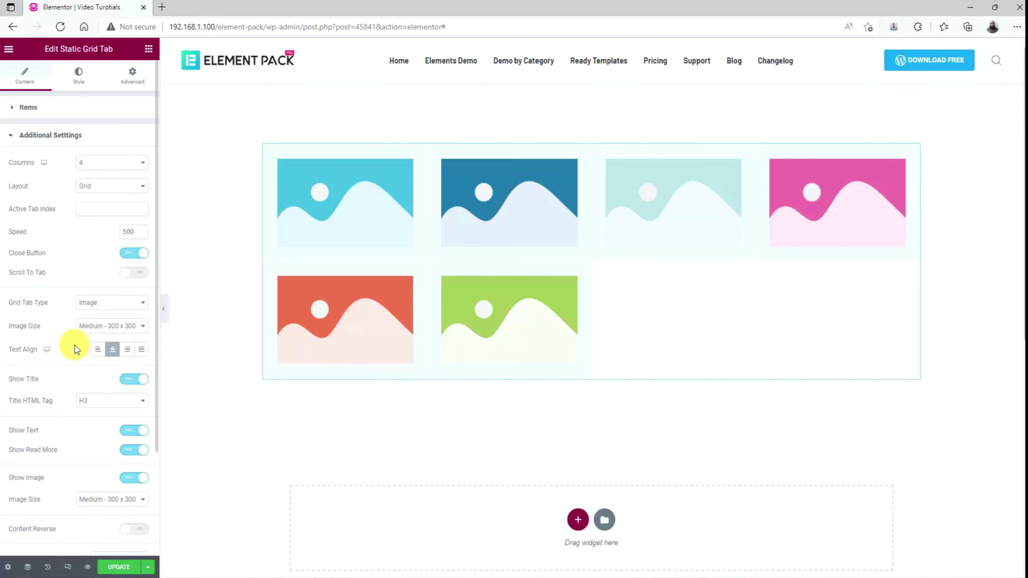
{"action": "left_click", "coordinate": [98, 164]}
{"action": "left_click", "coordinate": [97, 193]}
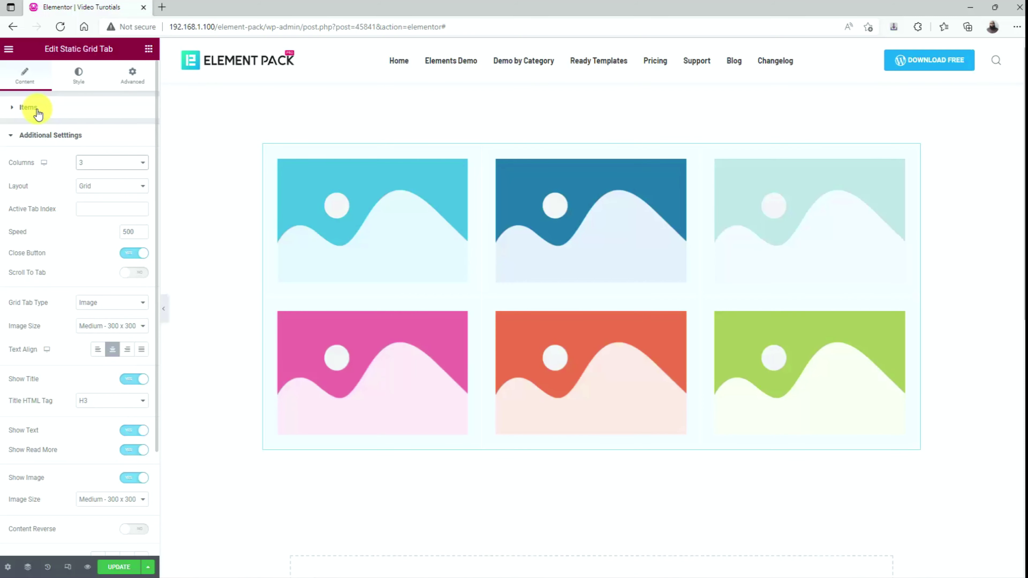
- Replace Item #1's placeholder image with 06.jpg, the standing delivery character, from the media library
{"action": "left_click", "coordinate": [38, 115]}
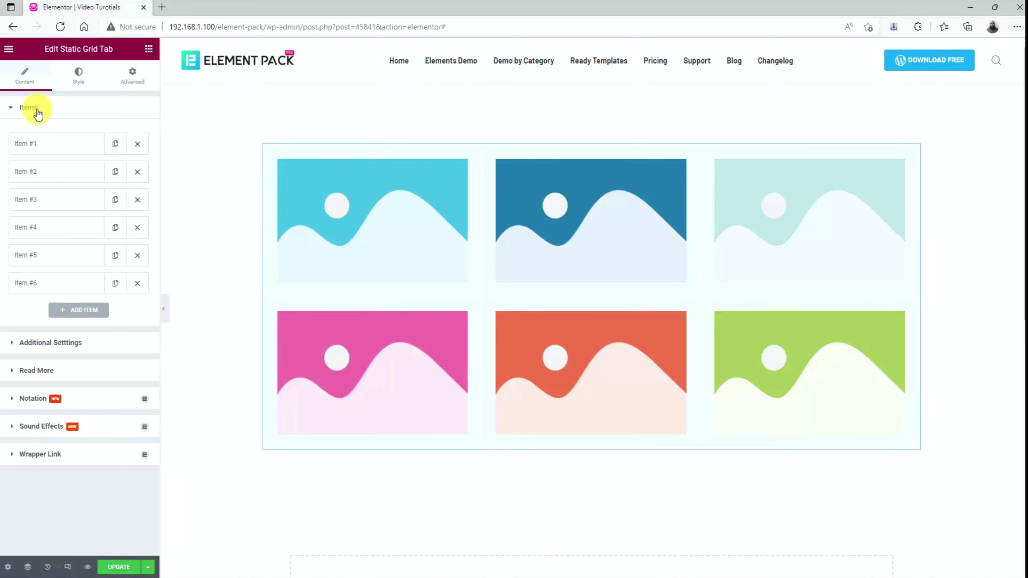
{"action": "left_click", "coordinate": [61, 151]}
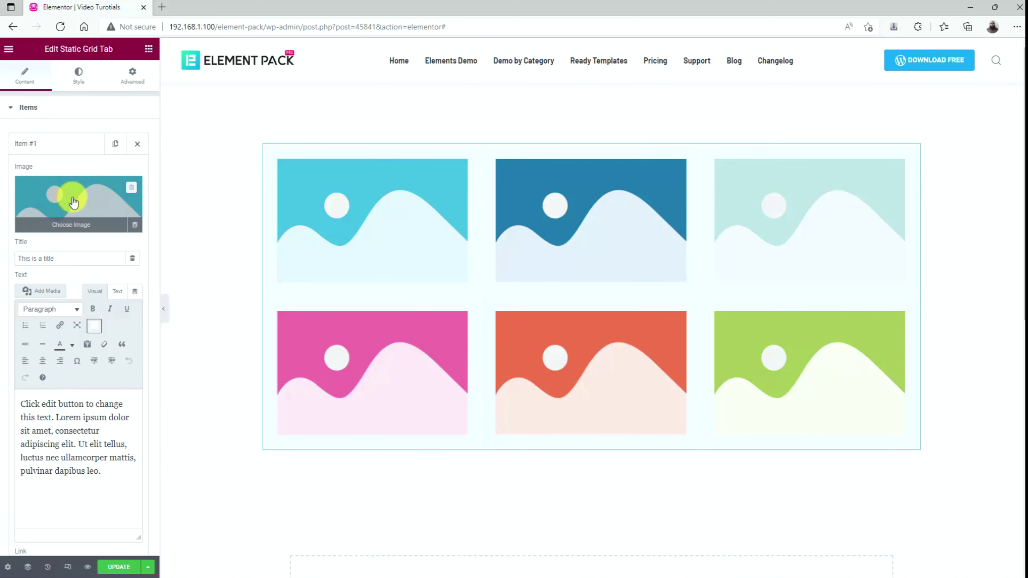
{"action": "left_click", "coordinate": [81, 201]}
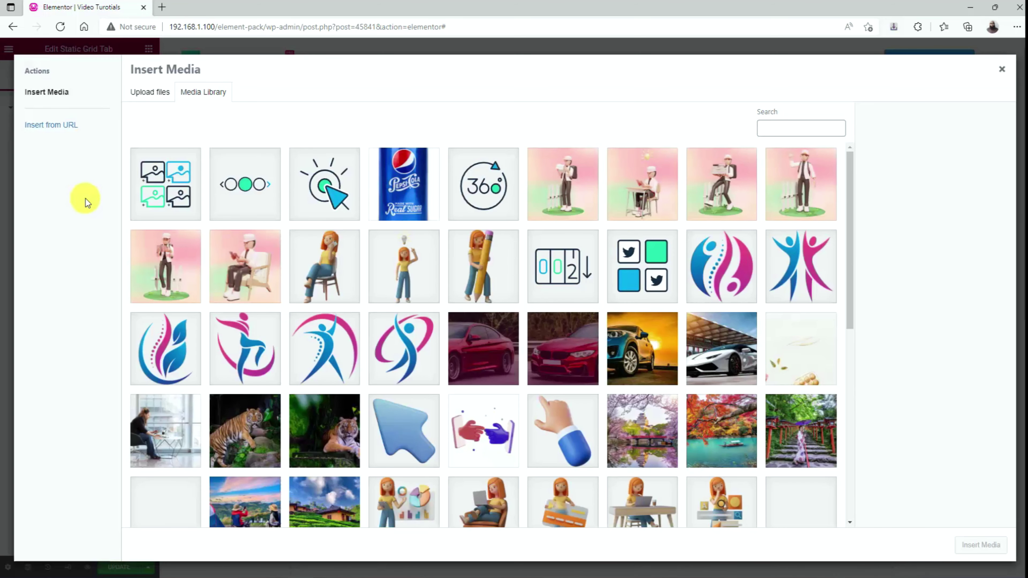
{"action": "left_click", "coordinate": [557, 194]}
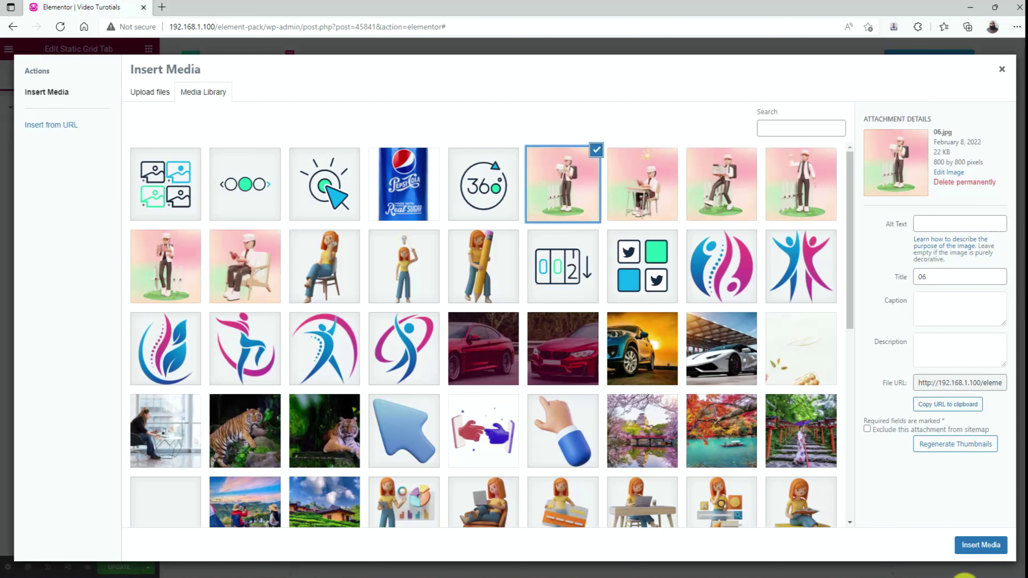
{"action": "left_click", "coordinate": [980, 545]}
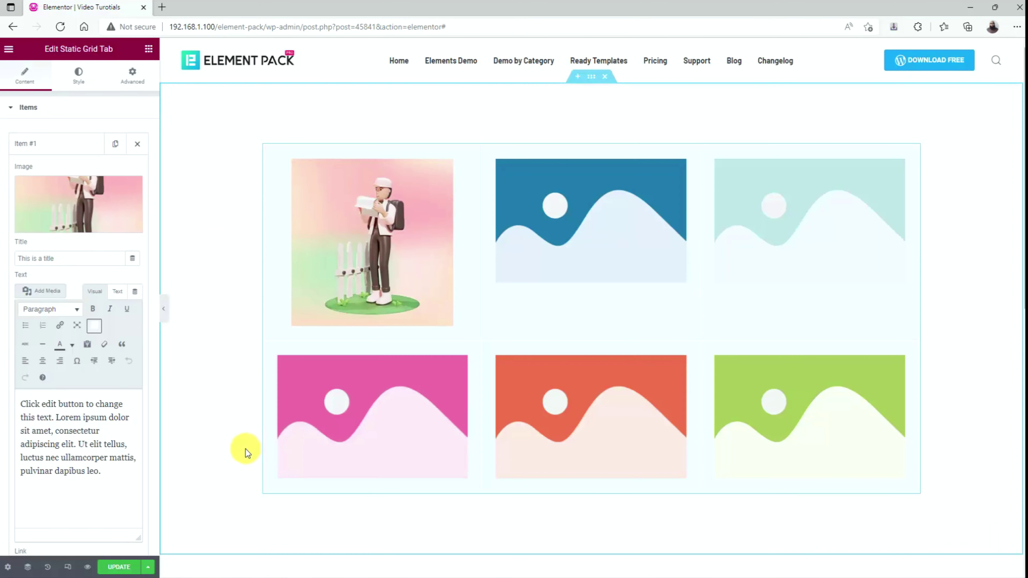
- Title Item #1 "Delivery Character" and set its text to "3D female character looking at the list of search results from her web browser." twice
{"action": "left_click", "coordinate": [70, 260]}
{"action": "left_click_drag", "start_coordinate": [70, 260], "coordinate": [14, 259]}
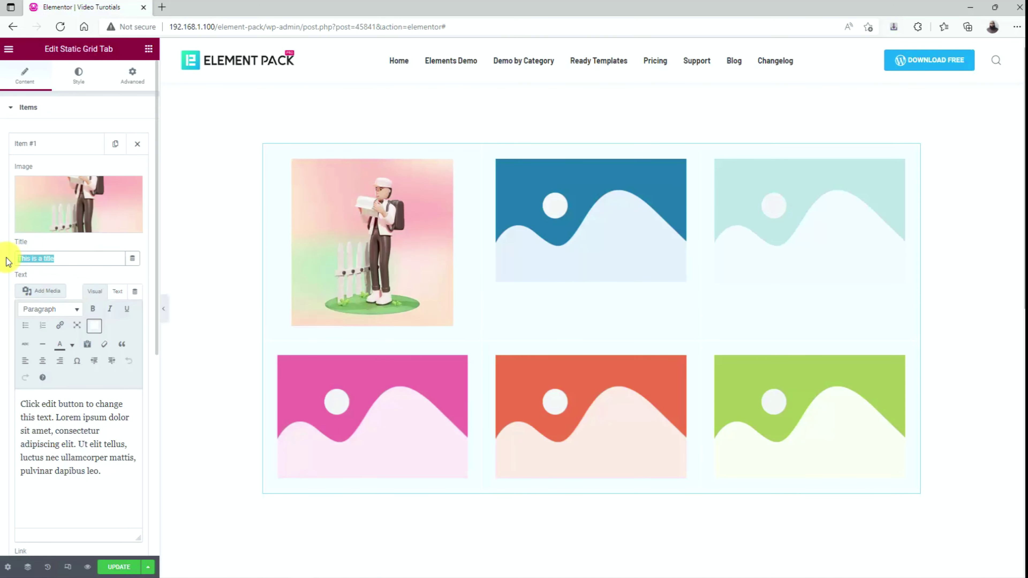
{"action": "type", "text": "Delivery Character"}
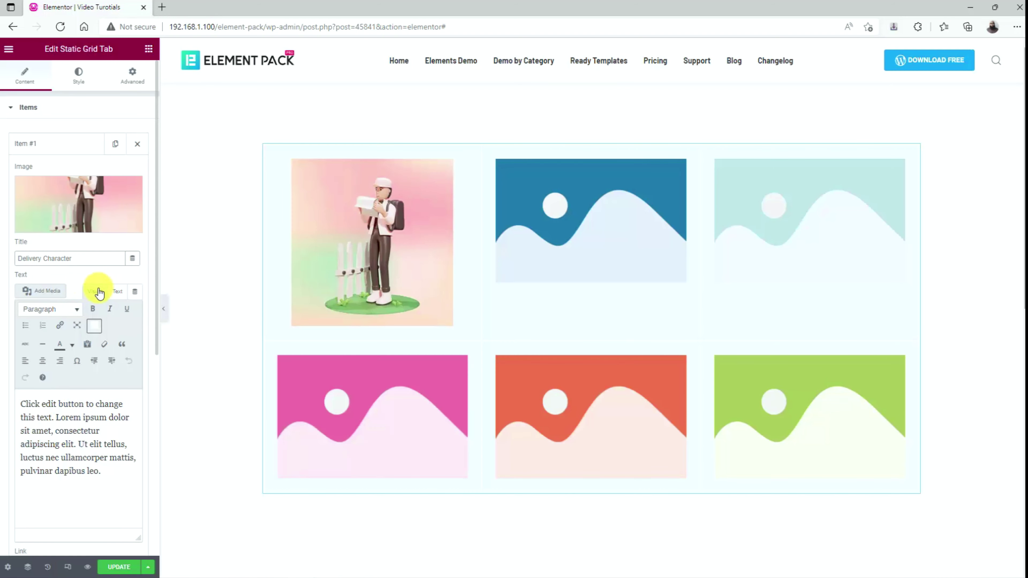
{"action": "left_click", "coordinate": [117, 292]}
{"action": "left_click_drag", "start_coordinate": [133, 404], "coordinate": [0, 356]}
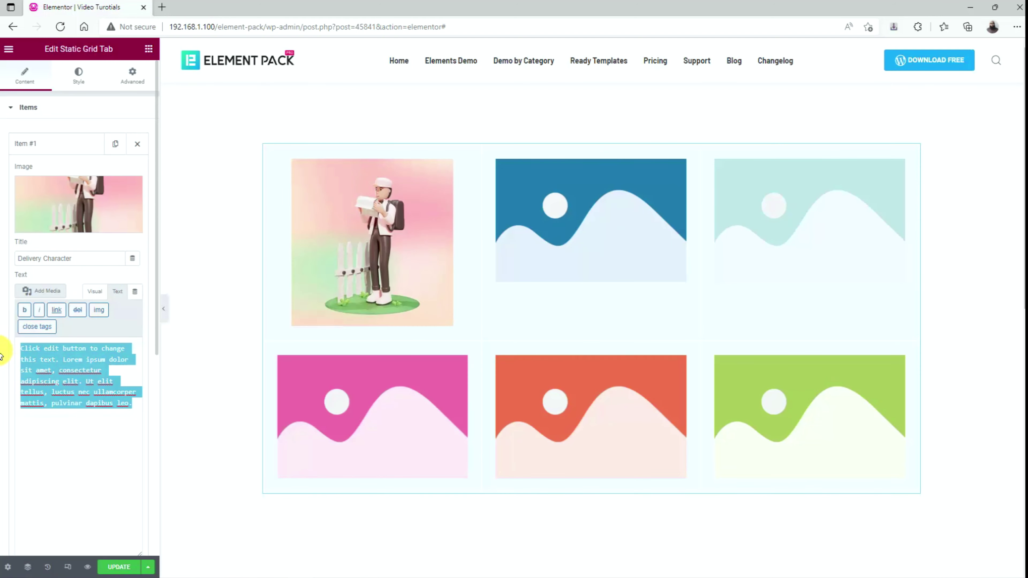
{"action": "type", "text": "3D female character looking at the list of search results from her web browser. 3D female character looking at the list of search results from her web browser."}
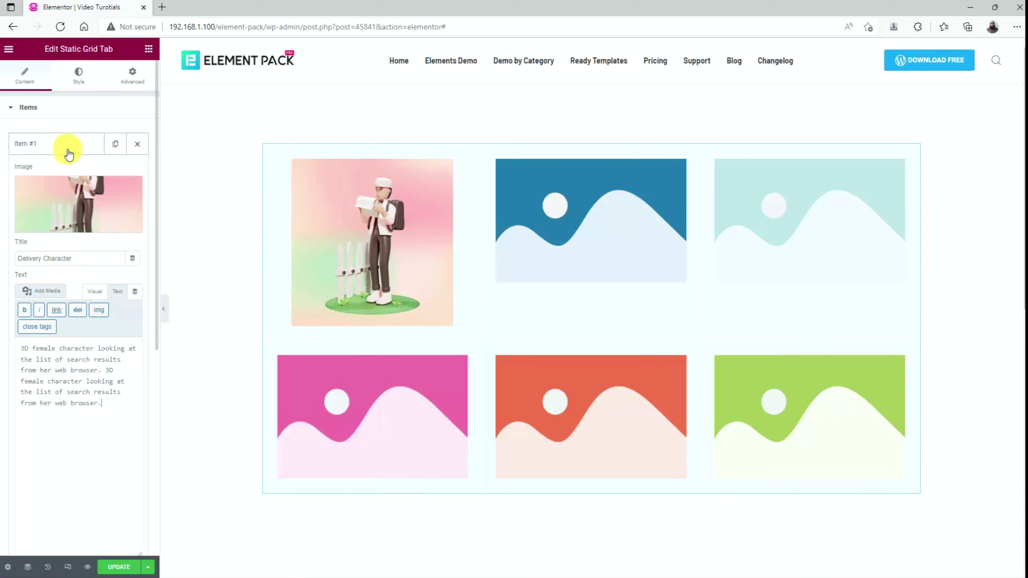
{"action": "left_click", "coordinate": [67, 153]}
- Replace Item #2's placeholder image with 05.jpg, the character sitting at a desk, from the media library
{"action": "left_click", "coordinate": [67, 169]}
{"action": "left_click", "coordinate": [72, 237]}
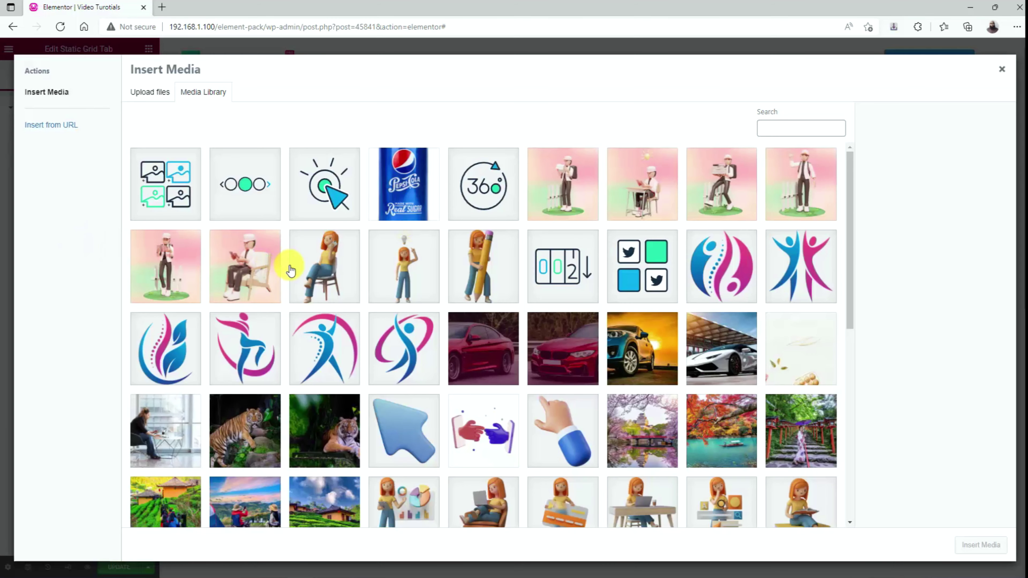
{"action": "left_click", "coordinate": [640, 190]}
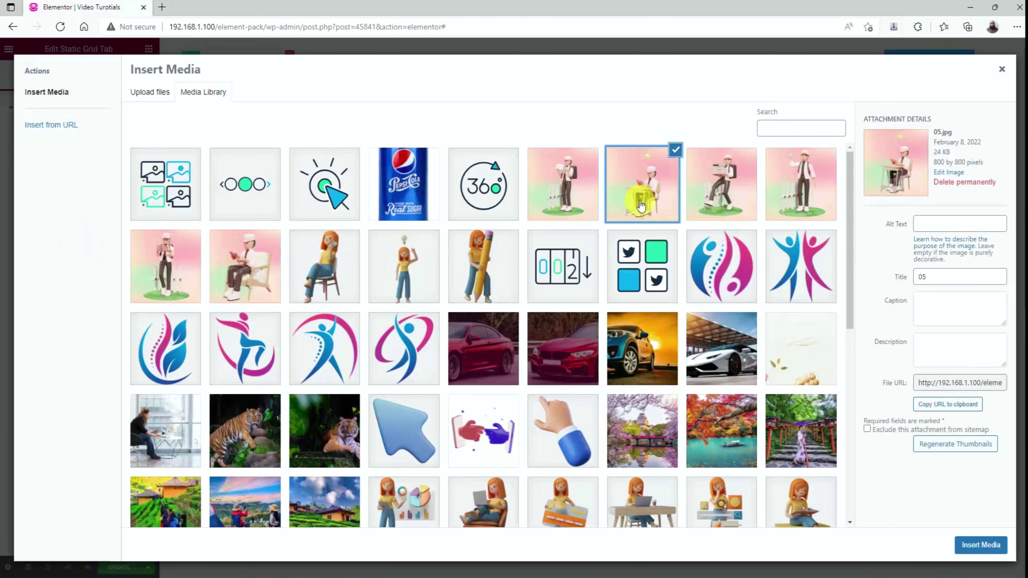
{"action": "left_click", "coordinate": [965, 546]}
- Set Item #2's text to "3D female character looking at the list of search results from her web browser." twice and title it "Inventing ideas"
{"action": "left_click", "coordinate": [117, 319]}
{"action": "left_click_drag", "start_coordinate": [126, 436], "coordinate": [5, 375]}
{"action": "type", "text": "3D female character looking at the list of search results from her web browser. 3D female character looking at the list of search results from her web browser."}
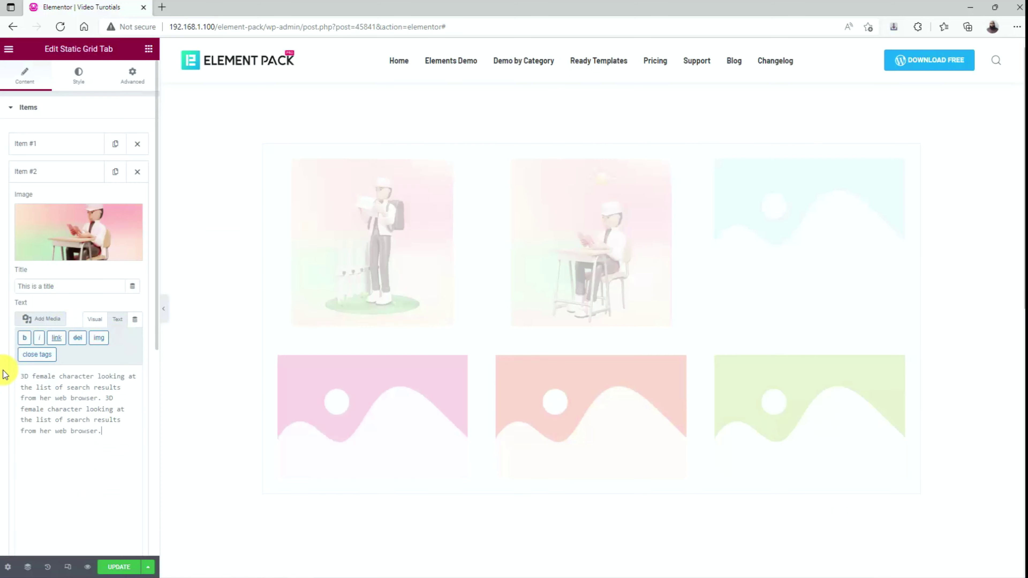
{"action": "left_click_drag", "start_coordinate": [69, 287], "coordinate": [0, 289]}
{"action": "key", "text": "ctrl+v"}
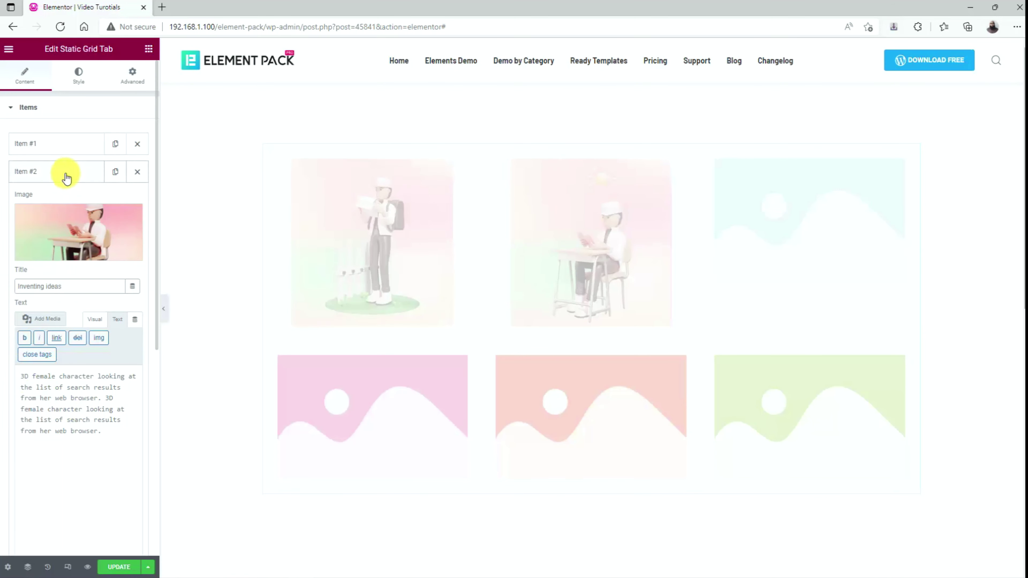
{"action": "left_click", "coordinate": [67, 175]}
- Replace Item #3's placeholder image with the picture of the character carrying a stack of books
{"action": "left_click", "coordinate": [69, 206]}
{"action": "left_click", "coordinate": [72, 239]}
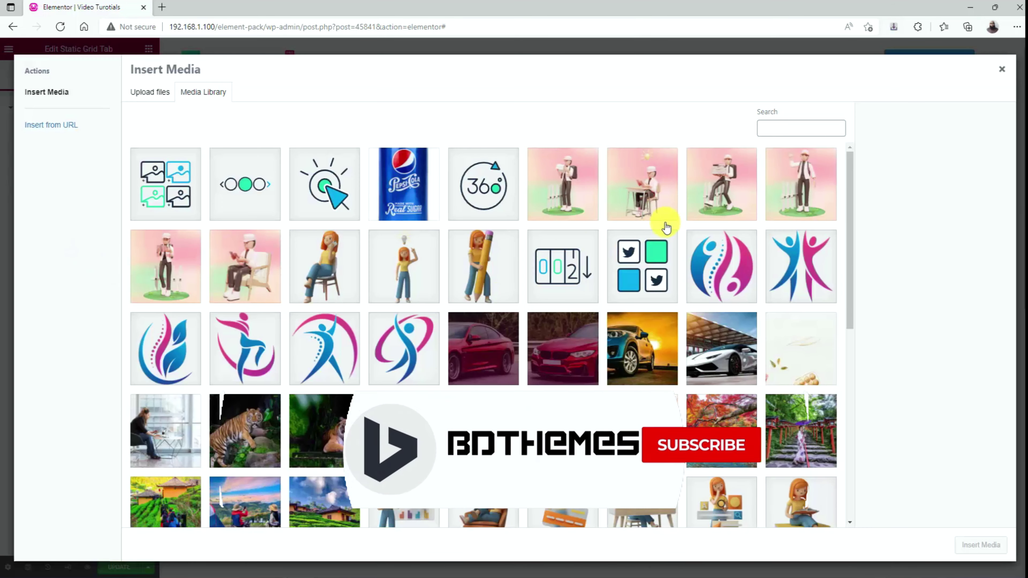
{"action": "left_click", "coordinate": [723, 178]}
{"action": "left_click", "coordinate": [965, 545]}
- Title Item #3 "Carrying books" and set its text to "3D female character looking at the list of search results from her web browser." twice
{"action": "left_click_drag", "start_coordinate": [97, 314], "coordinate": [10, 315]}
{"action": "type", "text": "Carrying books"}
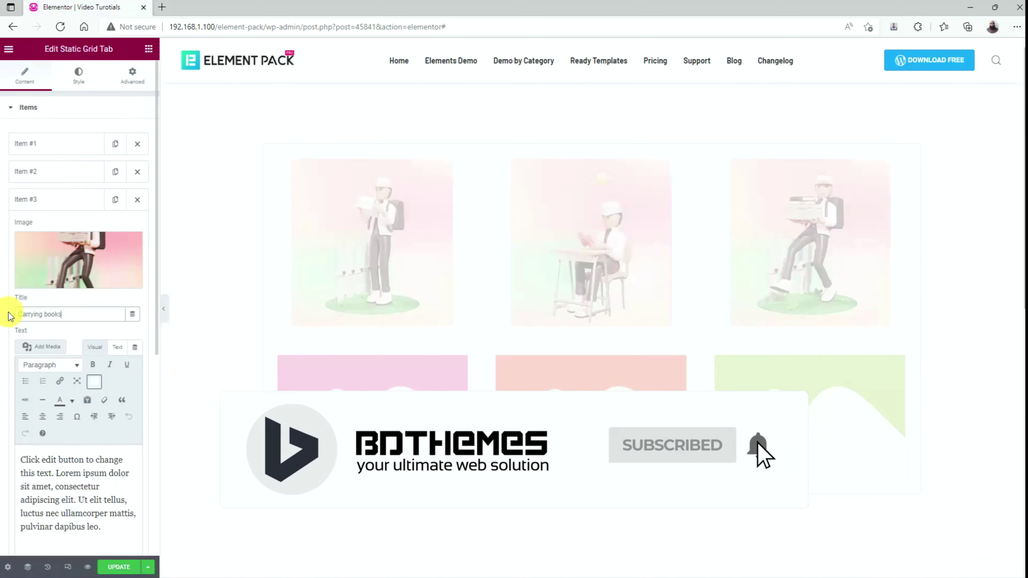
{"action": "left_click", "coordinate": [117, 347]}
{"action": "left_click_drag", "start_coordinate": [114, 470], "coordinate": [7, 409]}
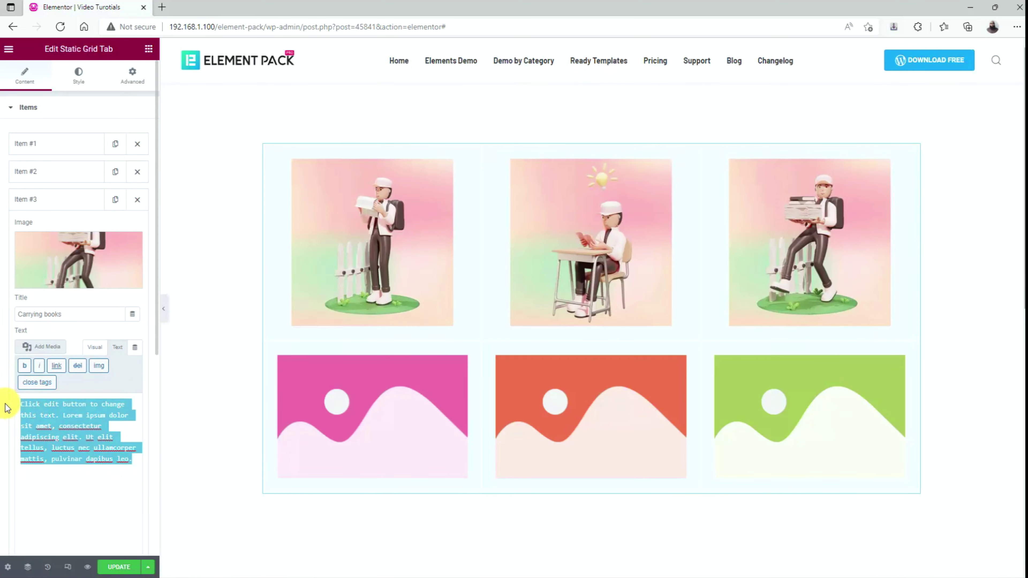
{"action": "type", "text": "3D female character looking at the list of search results from her web browser. 3D female character looking at the list of search results from her web browser."}
{"action": "left_click", "coordinate": [65, 203]}
- Replace Item #4's placeholder image with the picture of the standing character waving a hand
{"action": "left_click", "coordinate": [66, 228]}
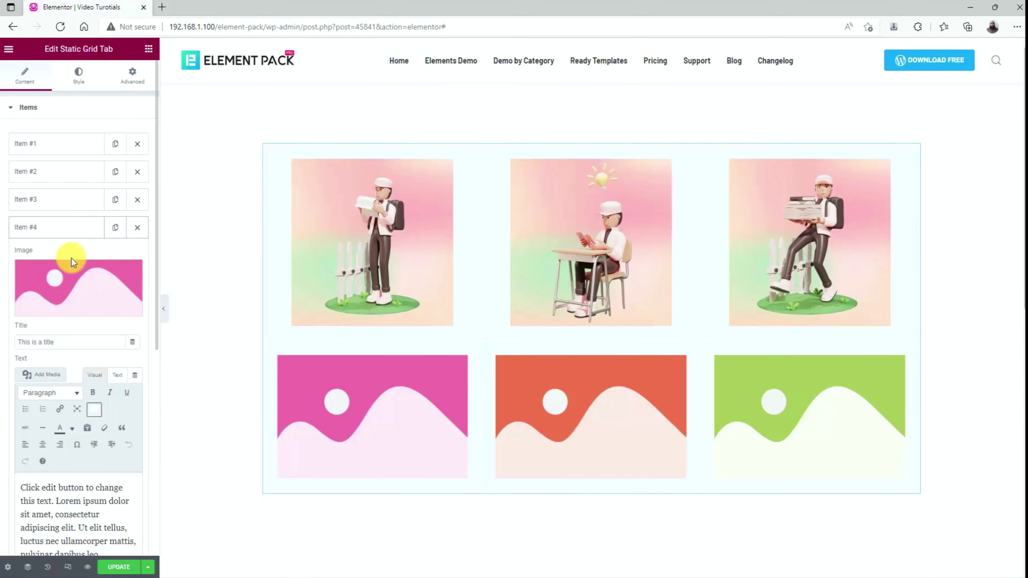
{"action": "left_click", "coordinate": [68, 290]}
{"action": "left_click", "coordinate": [800, 184]}
{"action": "left_click", "coordinate": [981, 545]}
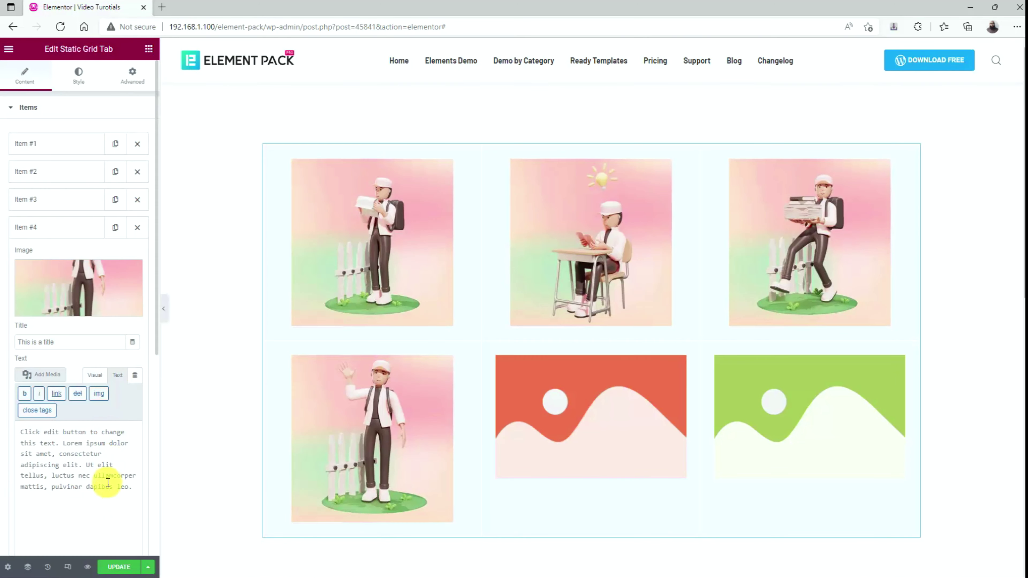
- Set Item #4's text to "3D female character looking at the list of search results from her web browser." twice and title it "Shaking hands"
{"action": "left_click_drag", "start_coordinate": [107, 483], "coordinate": [7, 425]}
{"action": "type", "text": "3D female character looking at the list of search results from her web browser. 3D female character looking at the list of search results from her web browser."}
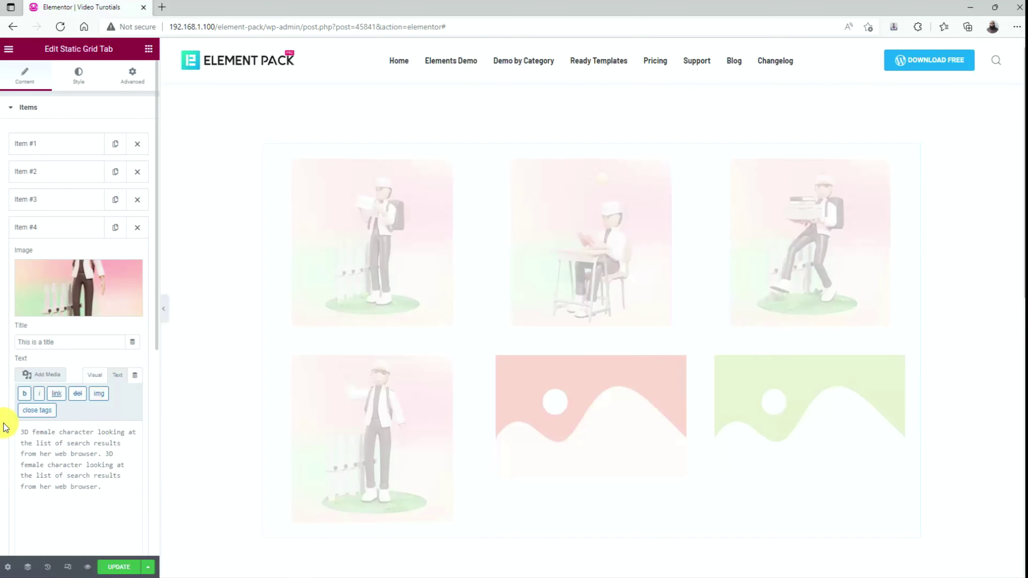
{"action": "triple_click", "coordinate": [72, 342]}
{"action": "type", "text": "Shaking hands"}
{"action": "left_click", "coordinate": [59, 227]}
- Replace Item #5's placeholder image with 02-2.jpg from the media library
{"action": "left_click", "coordinate": [65, 255]}
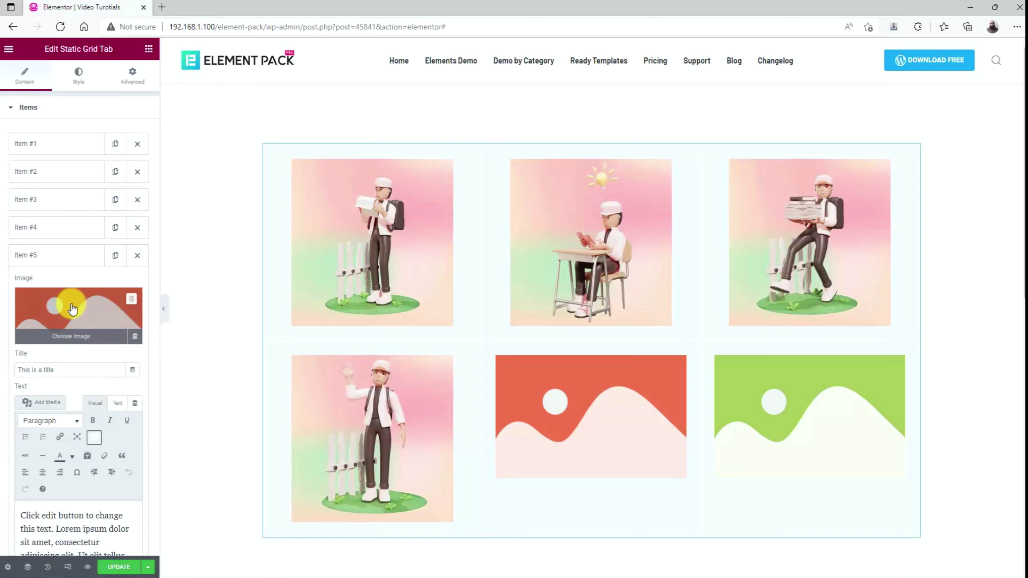
{"action": "left_click", "coordinate": [66, 302]}
{"action": "left_click", "coordinate": [159, 265]}
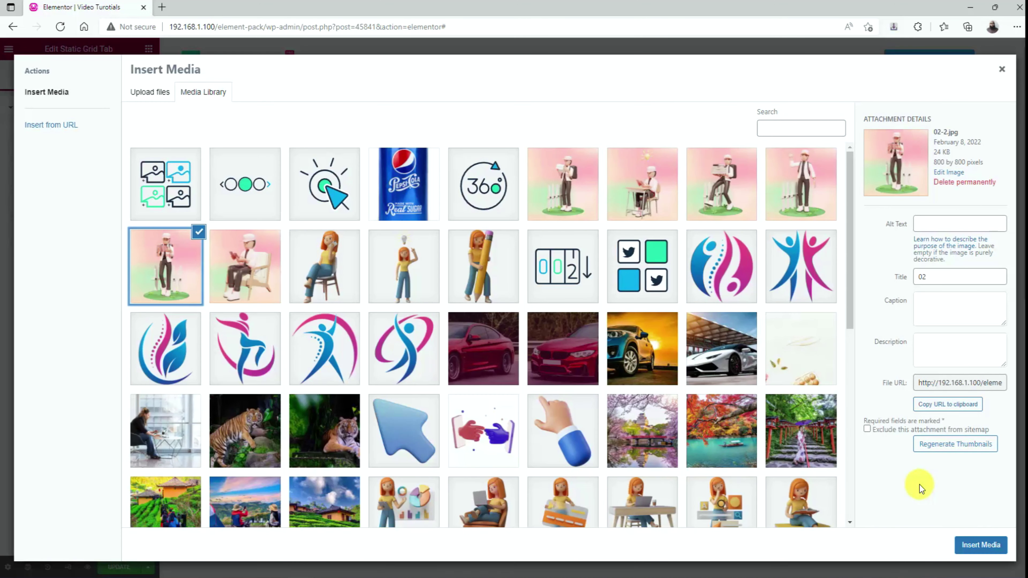
{"action": "left_click", "coordinate": [957, 541]}
- Title Item #5 "Searching Address" and set its text to "3D female character looking at the list of search results from her web browser." twice
{"action": "left_click_drag", "start_coordinate": [70, 369], "coordinate": [16, 370]}
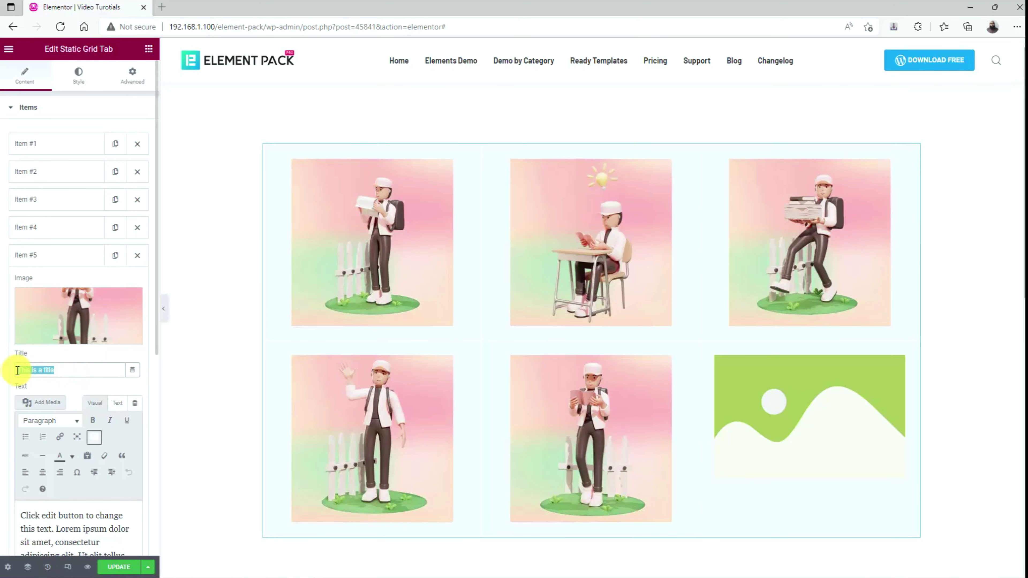
{"action": "type", "text": "Searching Address"}
{"action": "scroll", "coordinate": [86, 368], "scroll_direction": "down", "scroll_amount": 1}
{"action": "left_click", "coordinate": [117, 347]}
{"action": "left_click_drag", "start_coordinate": [132, 460], "coordinate": [8, 409]}
{"action": "type", "text": "3D female character looking at the list of search results from her web browser. 3D female character looking at the list of search results from her web browser."}
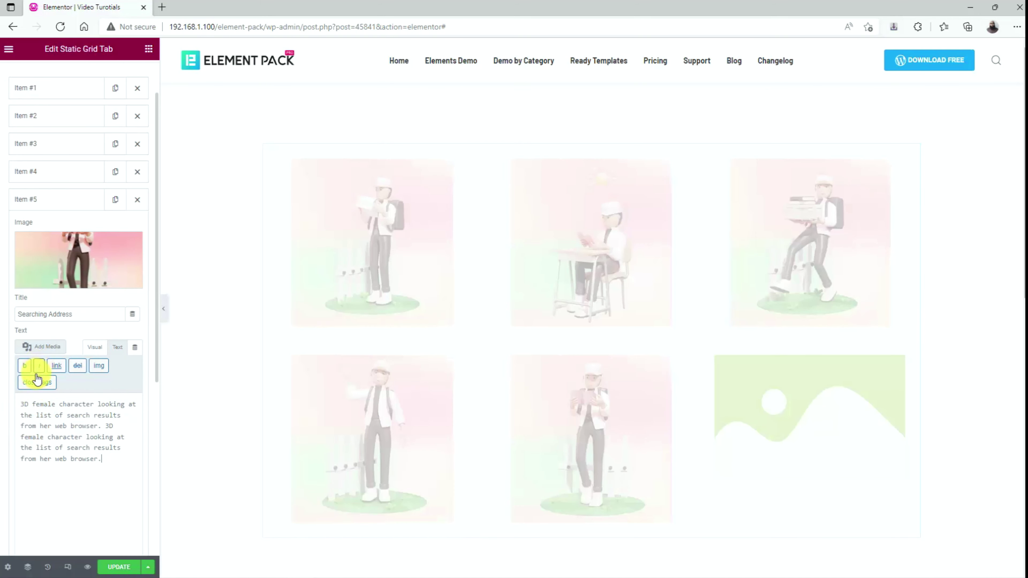
{"action": "left_click", "coordinate": [73, 200]}
- Replace Item #6's placeholder image with the picture of the character reading in an armchair
{"action": "left_click", "coordinate": [73, 228]}
{"action": "left_click", "coordinate": [71, 283]}
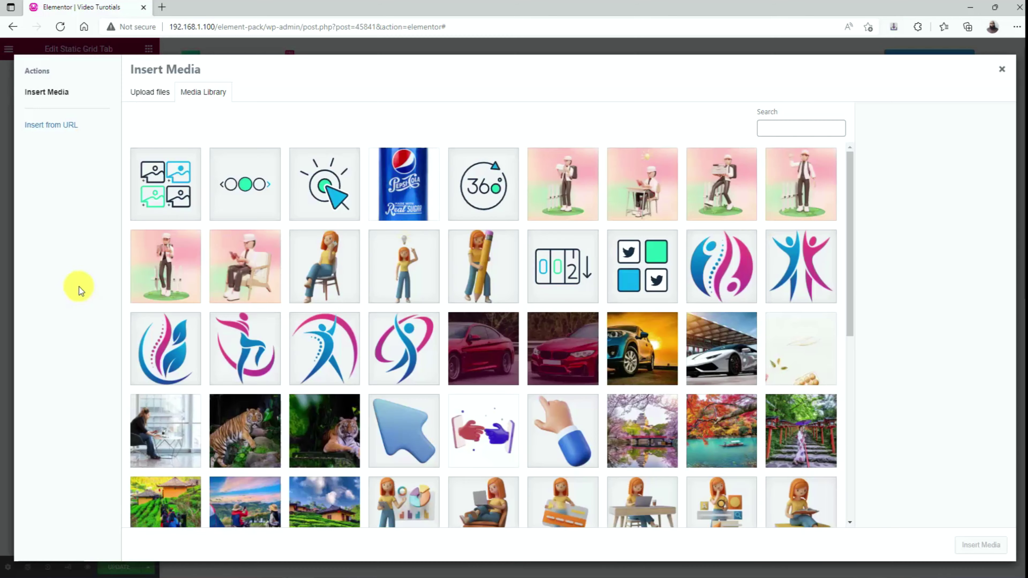
{"action": "left_click", "coordinate": [244, 267]}
{"action": "left_click", "coordinate": [980, 545]}
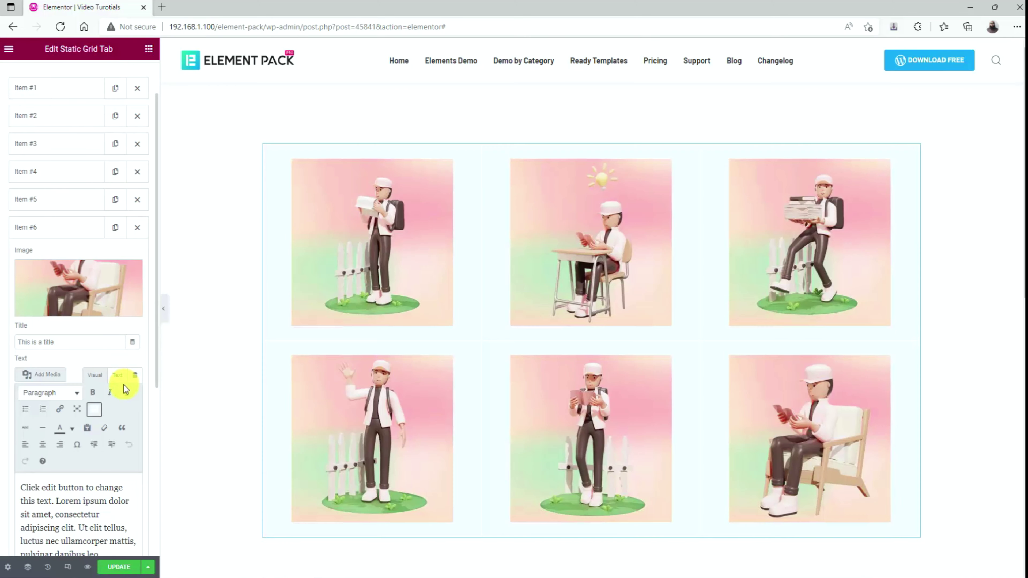
- Set Item #6's text to "3D female character looking at the list of search results from her web browser." twice and title it "Reading Book"
{"action": "left_click_drag", "start_coordinate": [134, 488], "coordinate": [4, 419]}
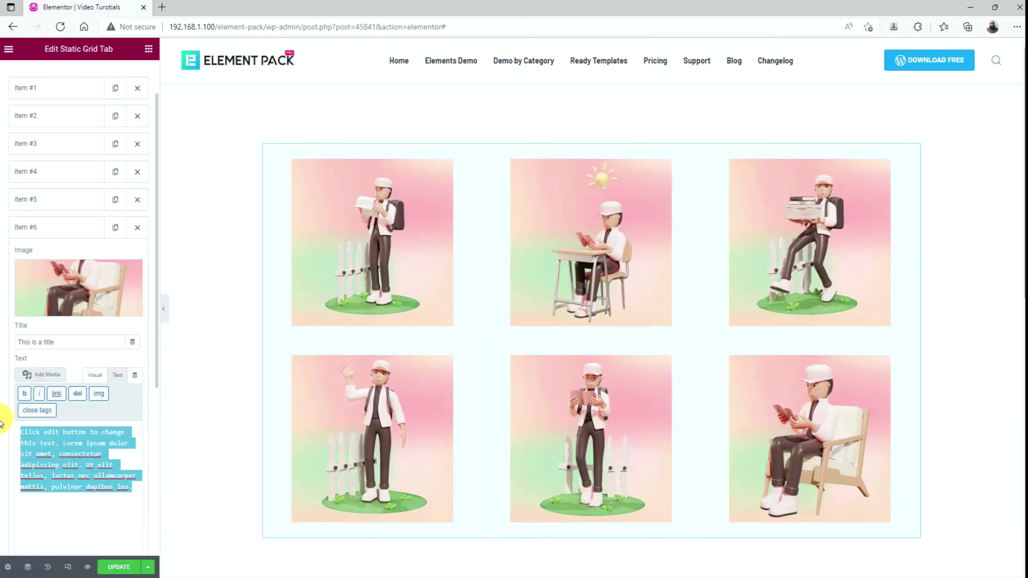
{"action": "type", "text": "3D female character looking at the list of search results from her web browser. 3D female character looking at the list of search results from her web browser."}
{"action": "left_click_drag", "start_coordinate": [73, 341], "coordinate": [3, 344]}
{"action": "type", "text": "Novelty Book"}
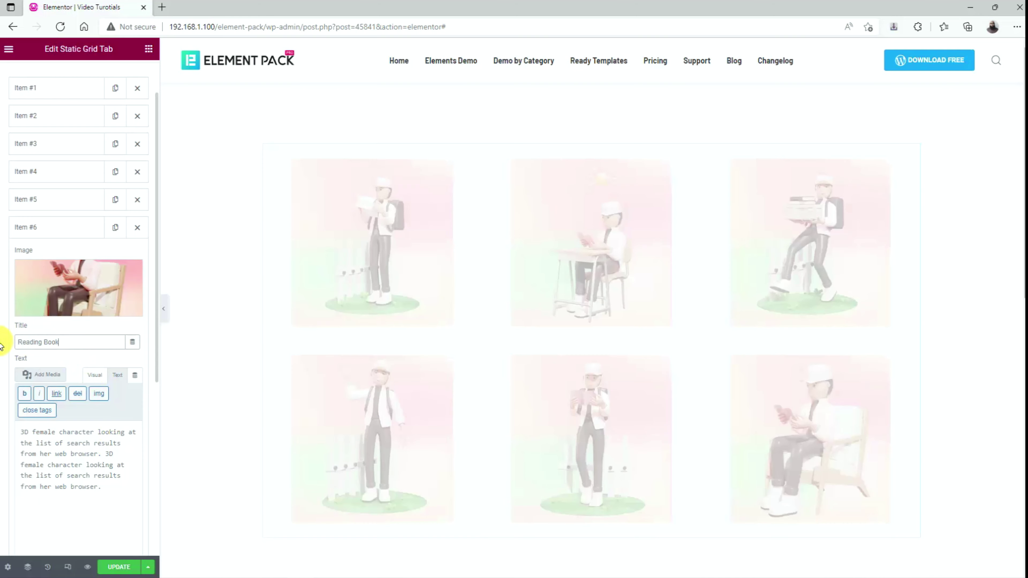
{"action": "left_click", "coordinate": [54, 230]}
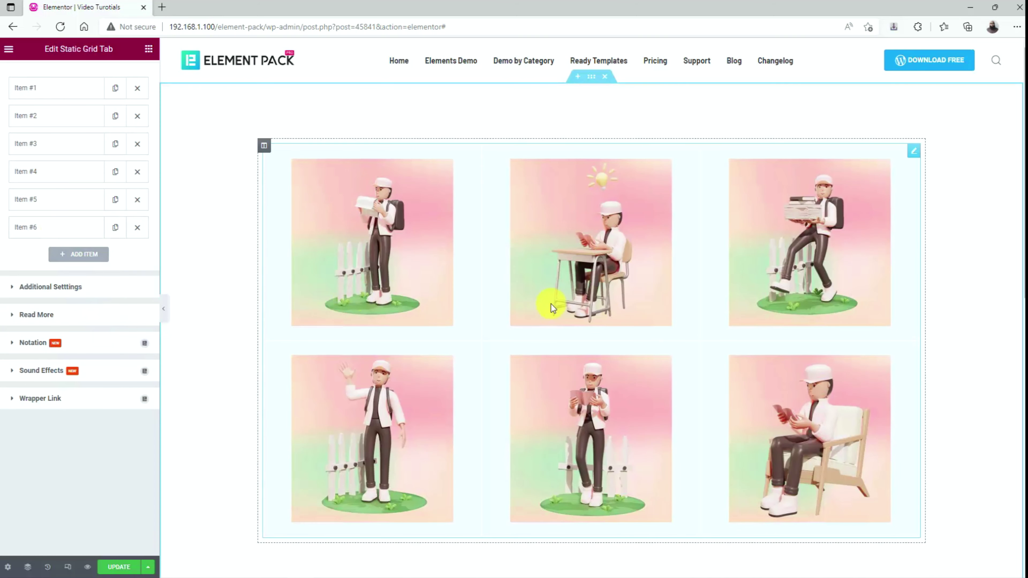
- Preview the expanded content of the second and third grid items on the page, closing each one
{"action": "left_click", "coordinate": [576, 274]}
{"action": "scroll", "coordinate": [693, 310], "scroll_direction": "down", "scroll_amount": 2}
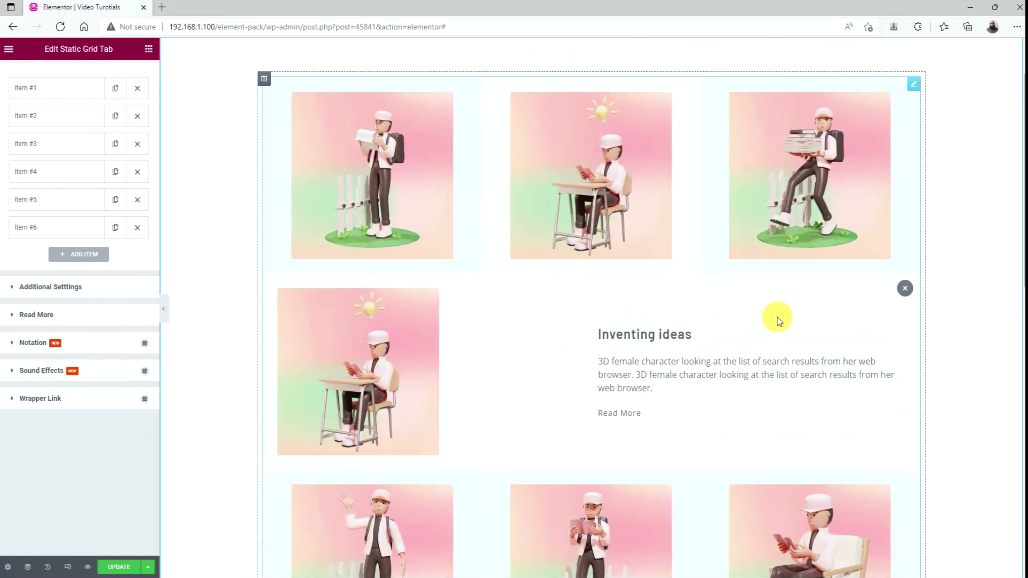
{"action": "left_click", "coordinate": [896, 292]}
{"action": "left_click", "coordinate": [826, 208]}
{"action": "left_click", "coordinate": [905, 288]}
- Check the column and layout choices in the additional settings and set the active tab index to 2
{"action": "left_click", "coordinate": [92, 296]}
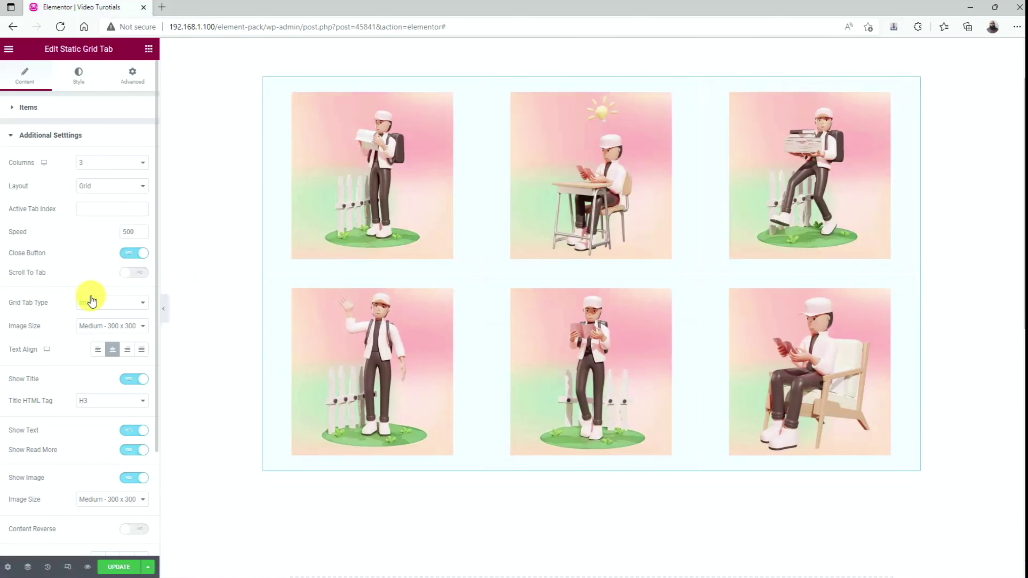
{"action": "left_click", "coordinate": [97, 163]}
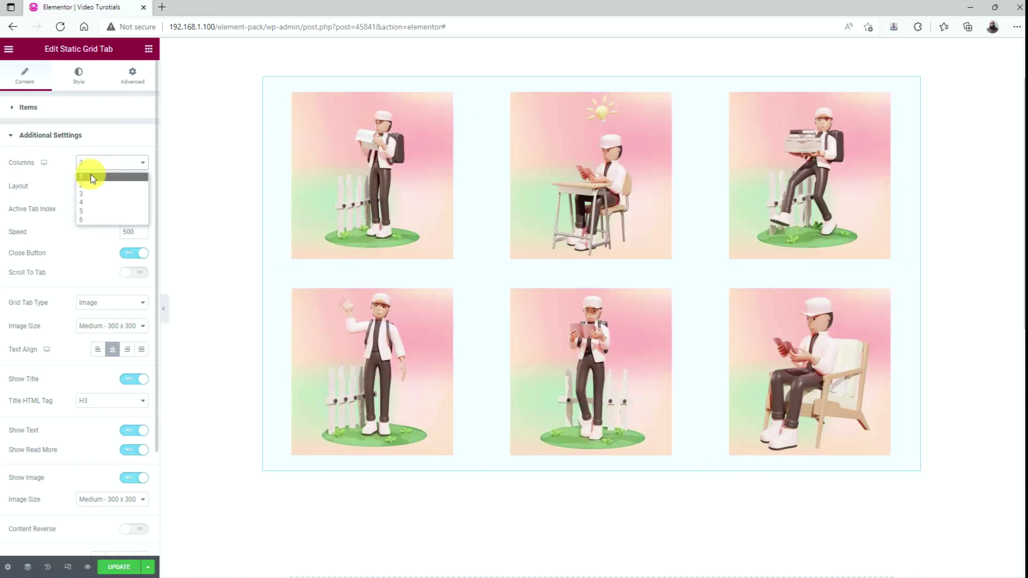
{"action": "left_click", "coordinate": [60, 180]}
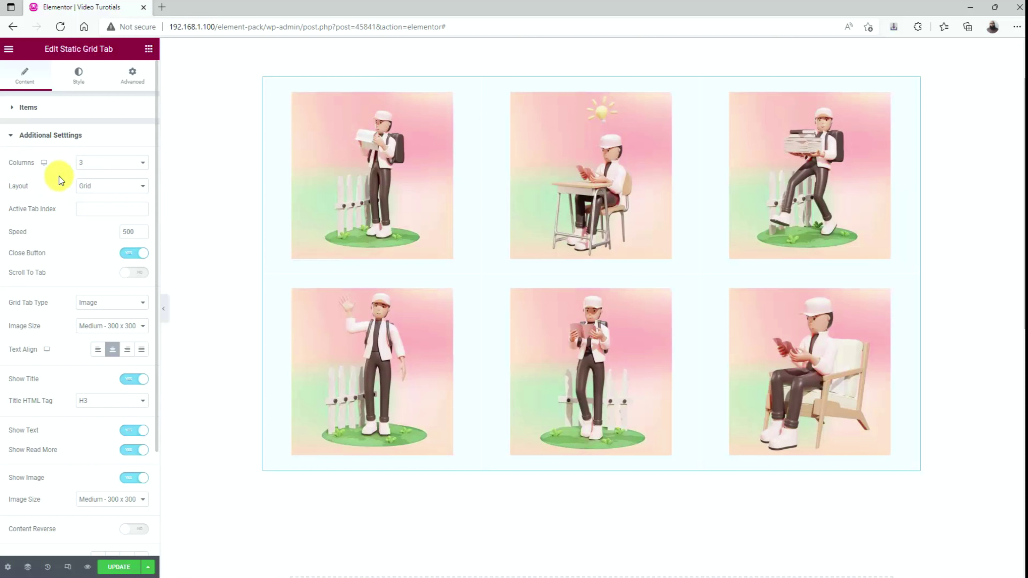
{"action": "left_click", "coordinate": [114, 190]}
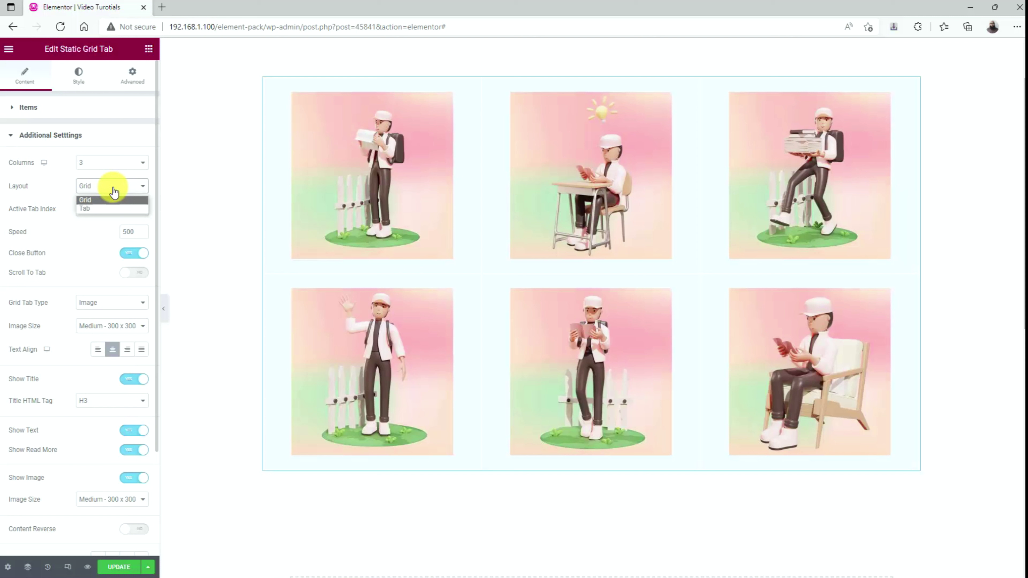
{"action": "left_click", "coordinate": [64, 187]}
{"action": "left_click", "coordinate": [101, 210]}
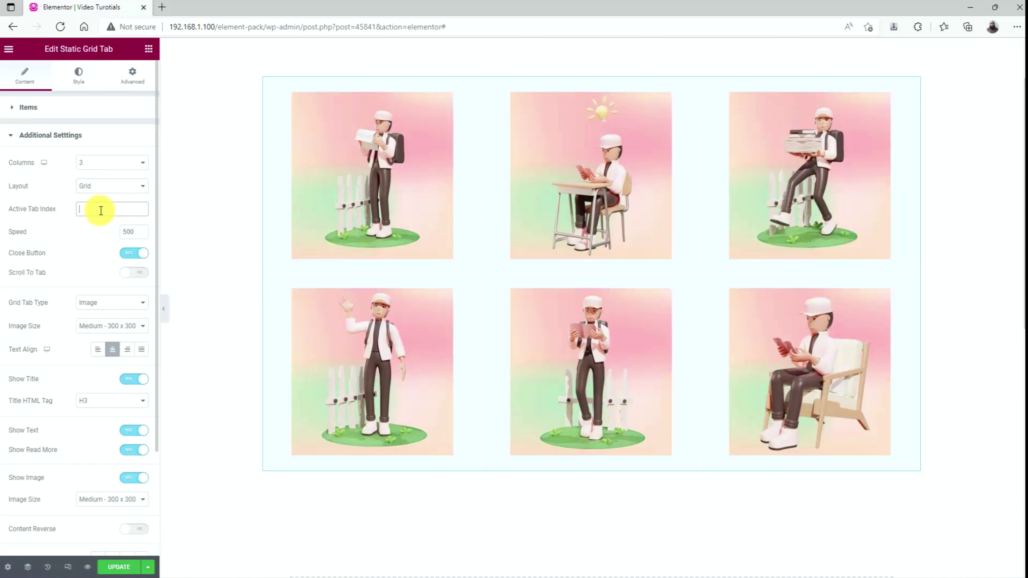
{"action": "type", "text": "2"}
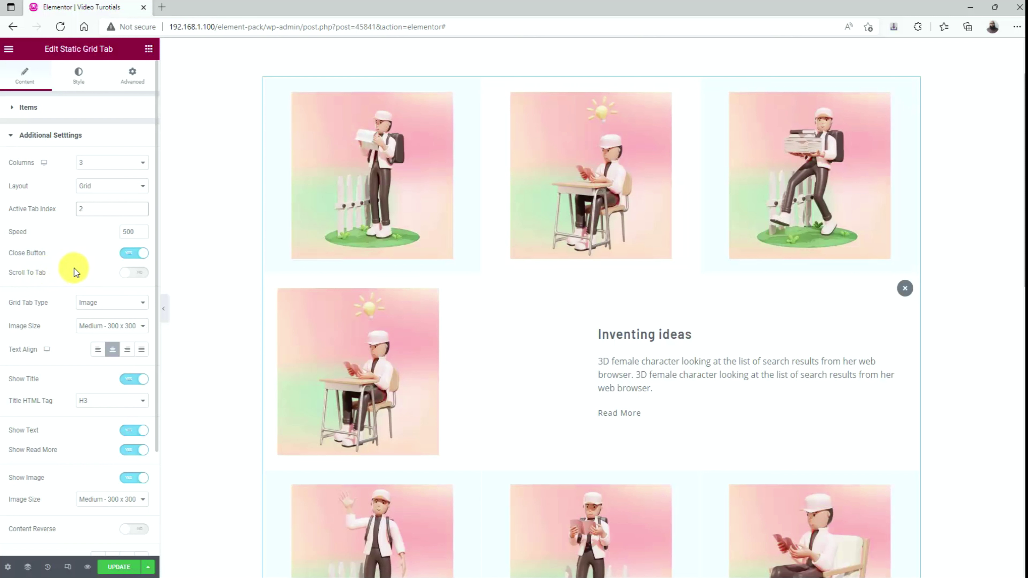
- Try the Title option as the grid tab type and switch it back to Image
{"action": "scroll", "coordinate": [74, 272], "scroll_direction": "down", "scroll_amount": 3}
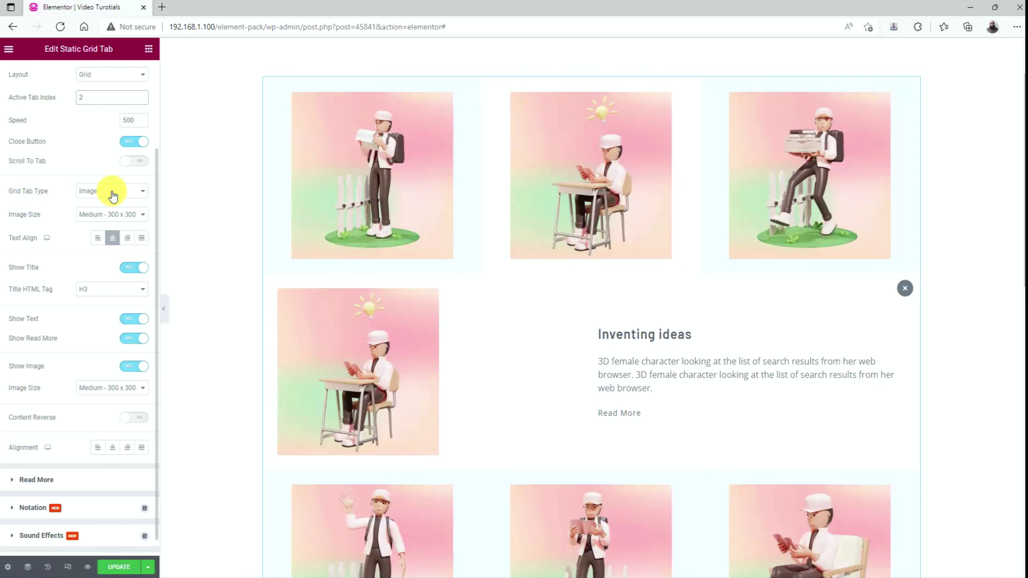
{"action": "left_click", "coordinate": [97, 194]}
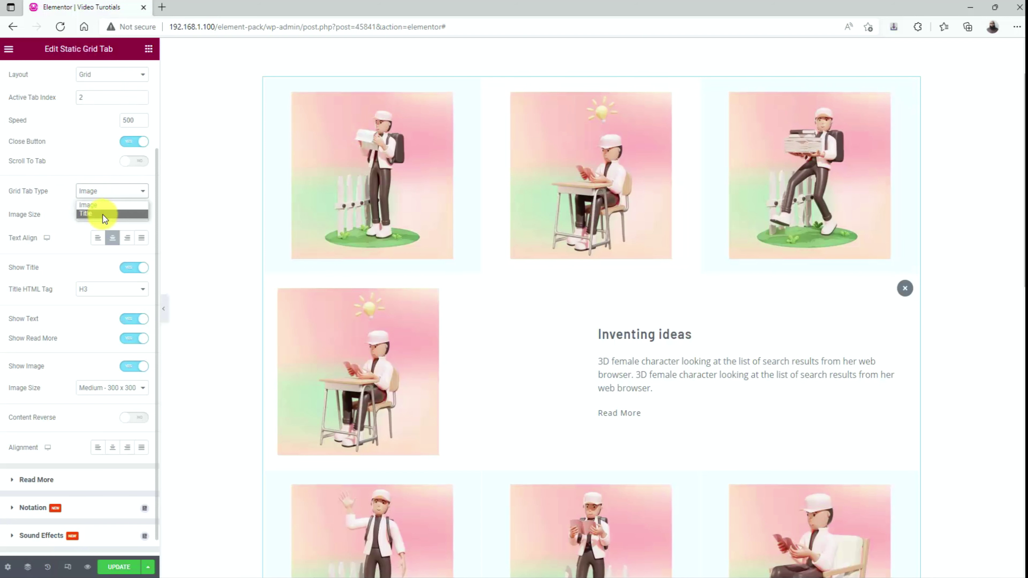
{"action": "left_click", "coordinate": [102, 214]}
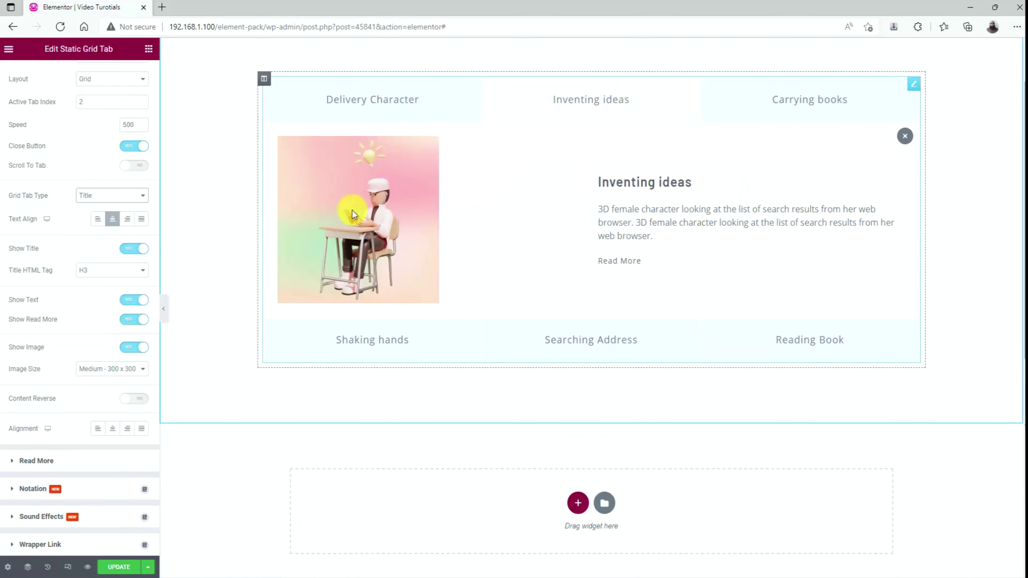
{"action": "left_click", "coordinate": [102, 201]}
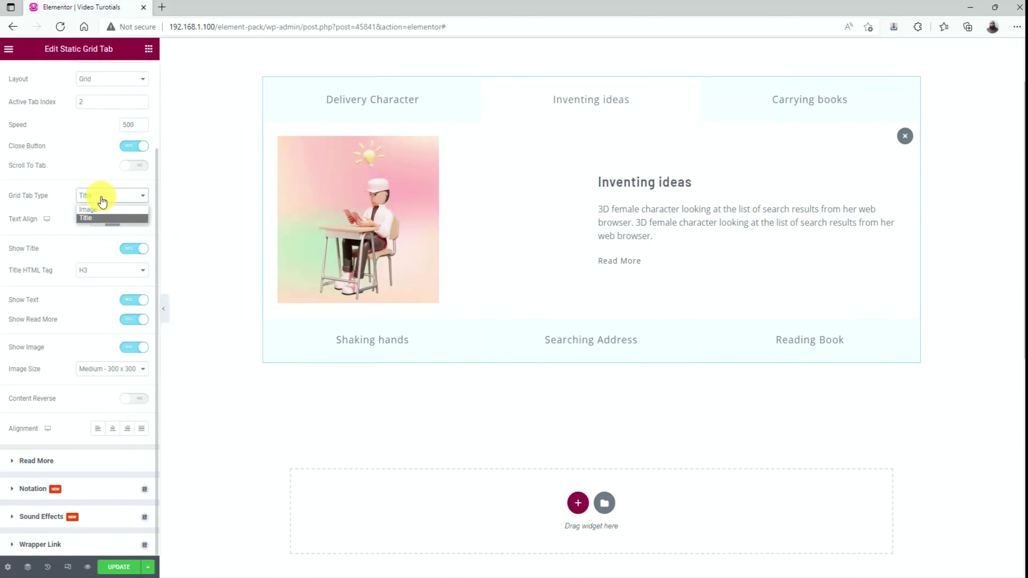
{"action": "left_click", "coordinate": [98, 213]}
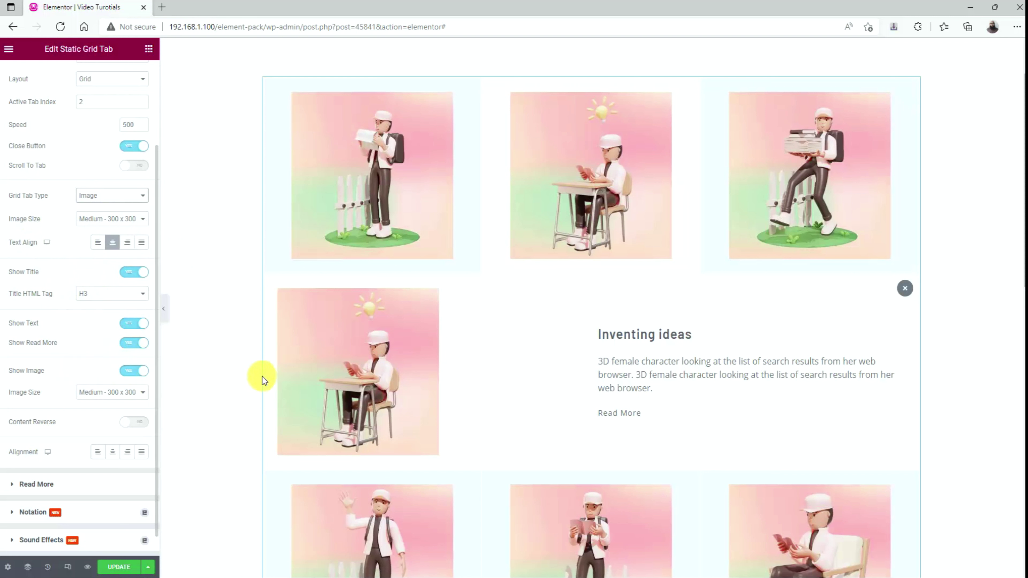
- Set the expanded content's image size to Full and turn on Content Reverse
{"action": "left_click", "coordinate": [124, 398]}
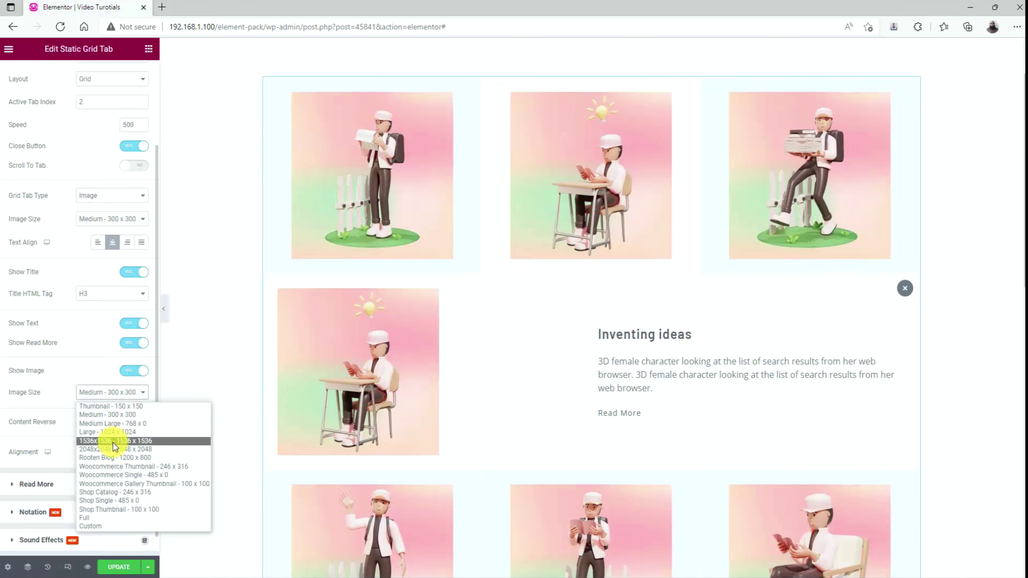
{"action": "left_click", "coordinate": [88, 518]}
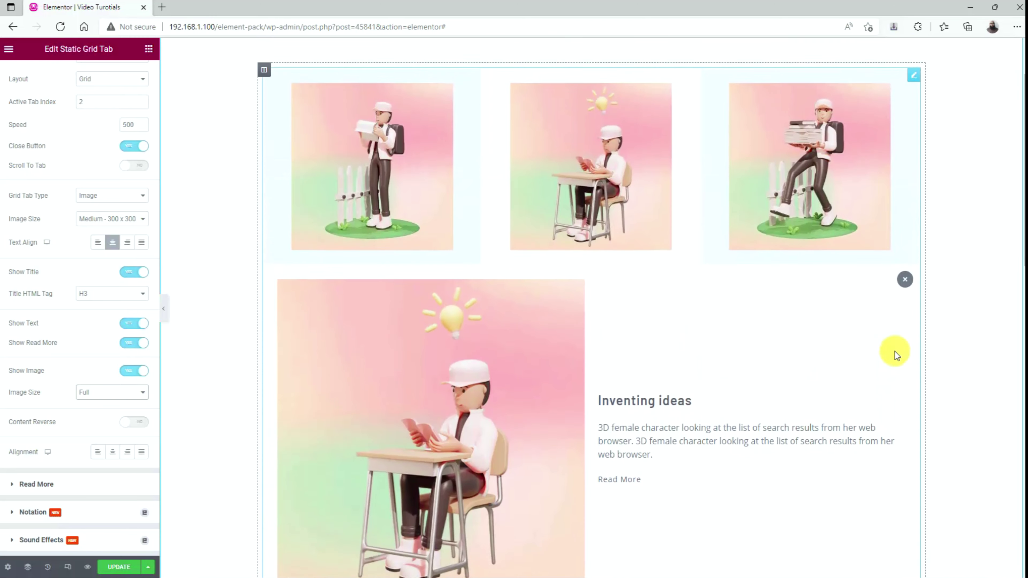
{"action": "scroll", "coordinate": [895, 351], "scroll_direction": "down", "scroll_amount": 1}
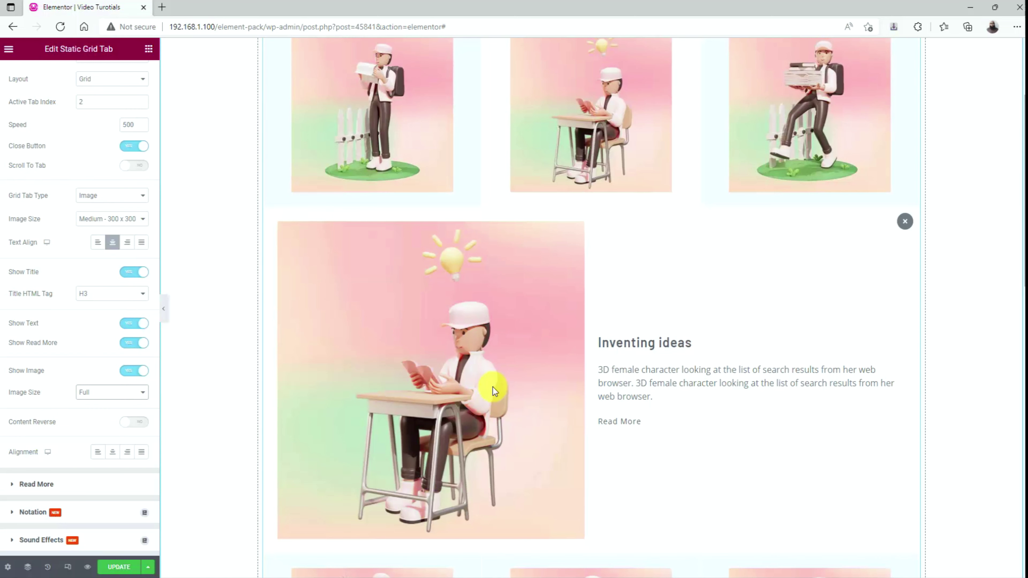
{"action": "left_click", "coordinate": [137, 423]}
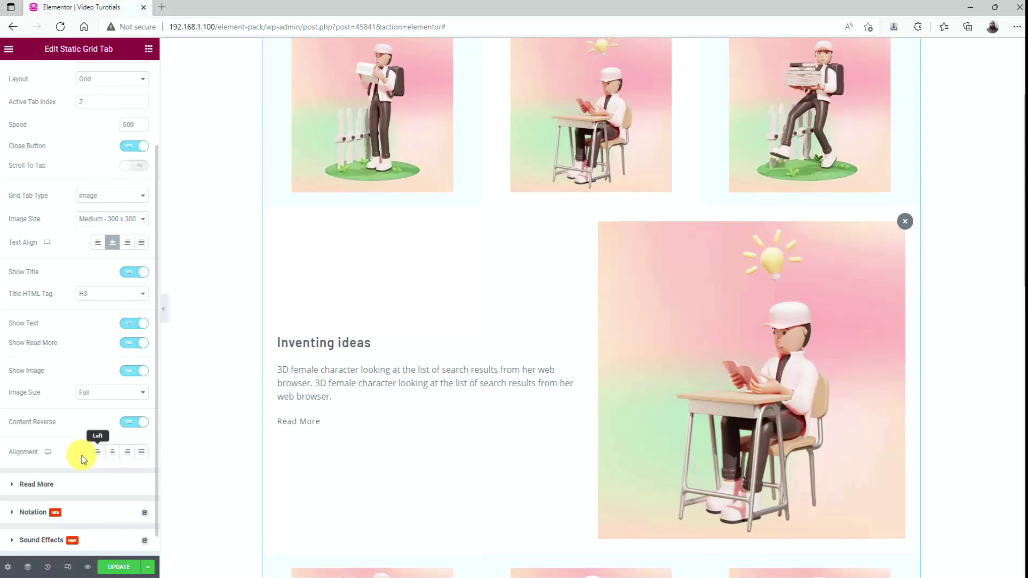
- Look at the Read More content settings and give the tabs a classic white background in their normal state
{"action": "left_click", "coordinate": [59, 488]}
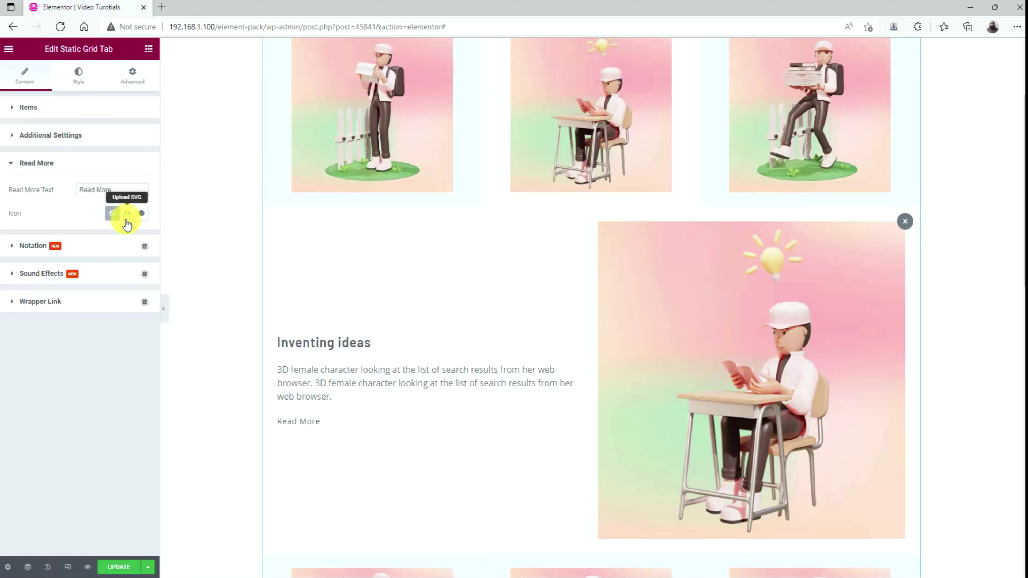
{"action": "left_click", "coordinate": [79, 85]}
{"action": "left_click", "coordinate": [32, 142]}
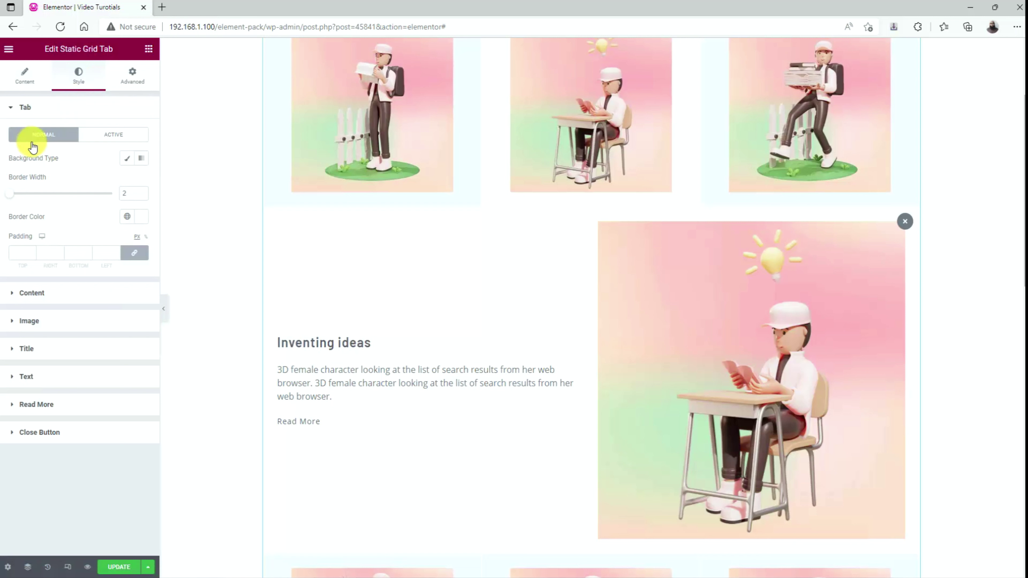
{"action": "left_click", "coordinate": [125, 160]}
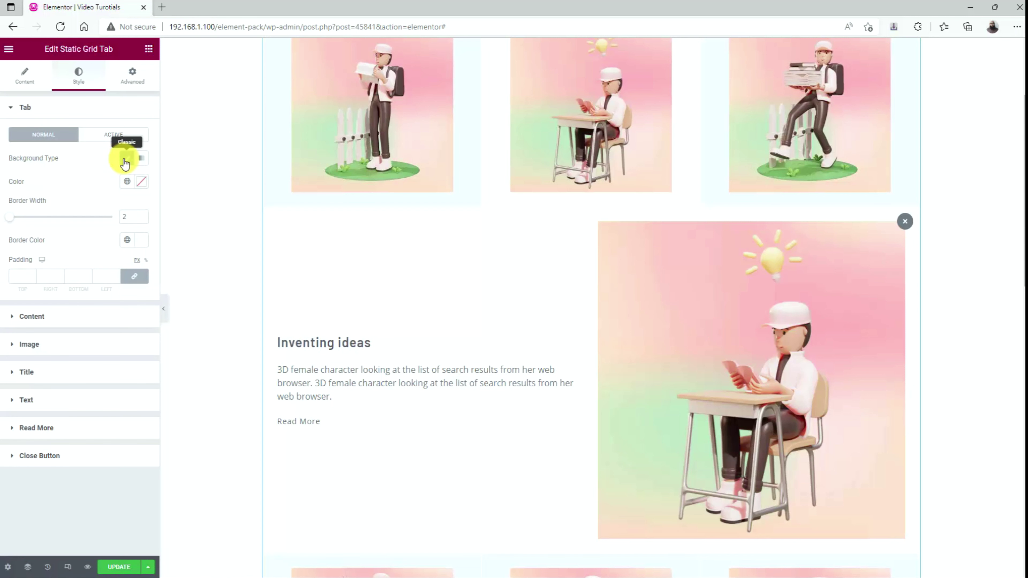
{"action": "left_click", "coordinate": [141, 181]}
{"action": "left_click", "coordinate": [84, 178]}
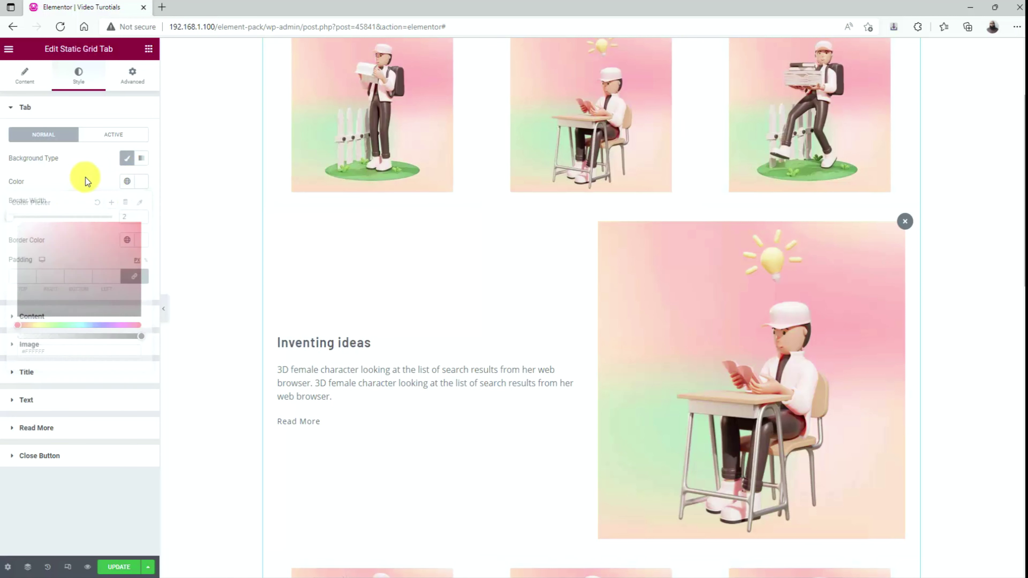
{"action": "scroll", "coordinate": [363, 283], "scroll_direction": "up", "scroll_amount": 3}
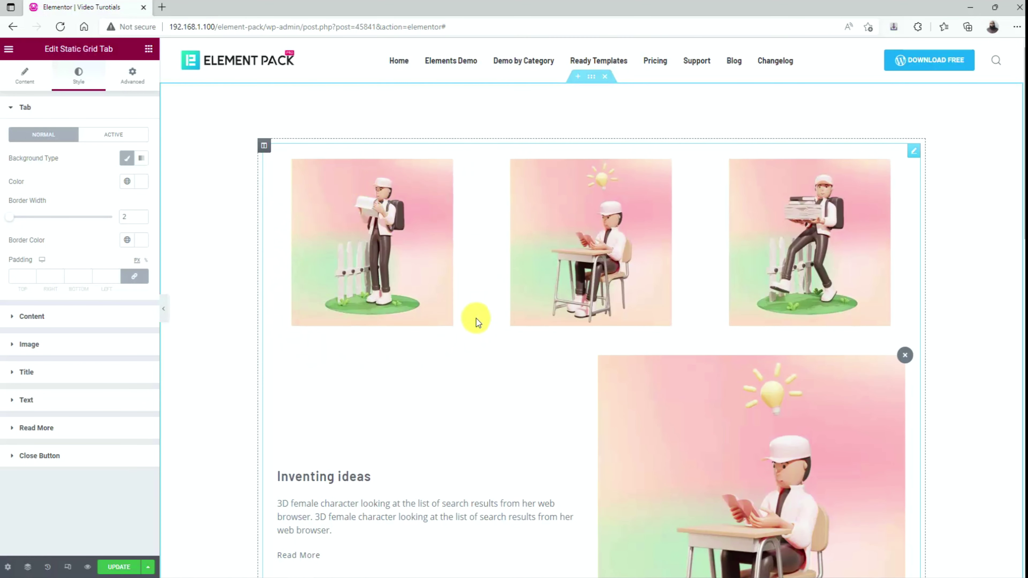
- Set the normal-state tab border color to #FFAFB7 and lower its opacity to about a third
{"action": "left_click", "coordinate": [143, 243]}
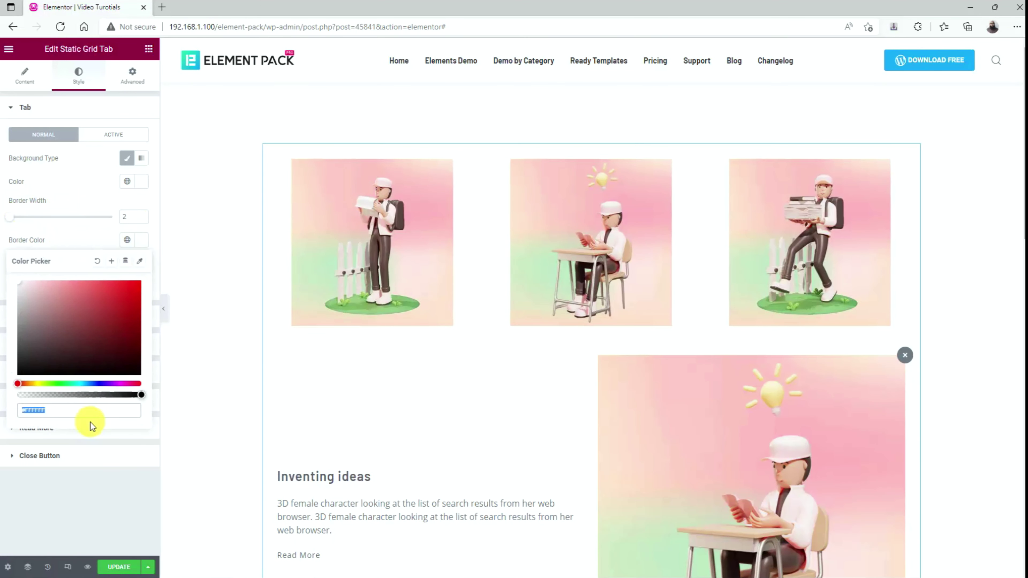
{"action": "type", "text": "#FFAFB7"}
{"action": "left_click_drag", "start_coordinate": [141, 395], "coordinate": [61, 395]}
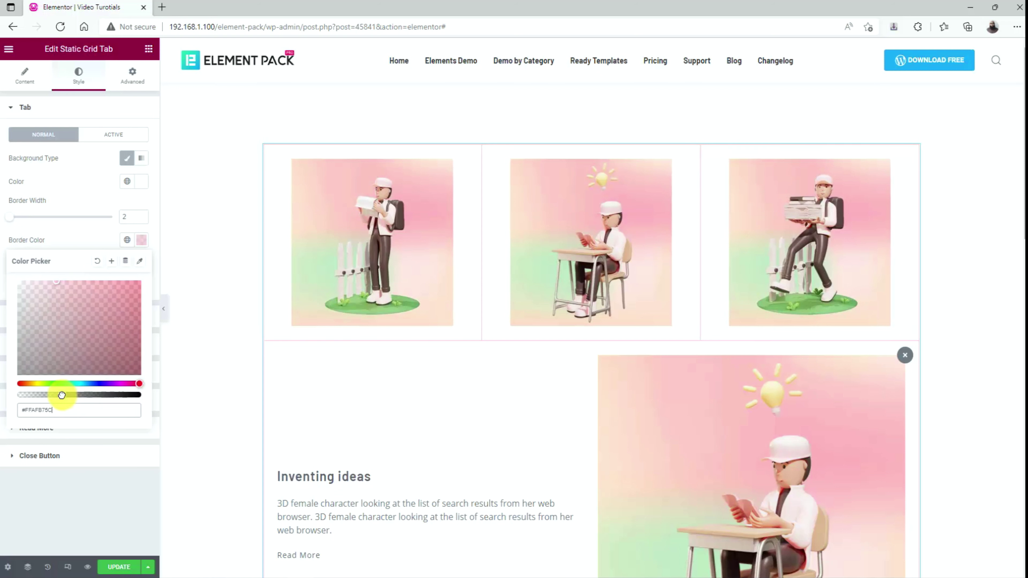
{"action": "left_click", "coordinate": [87, 237]}
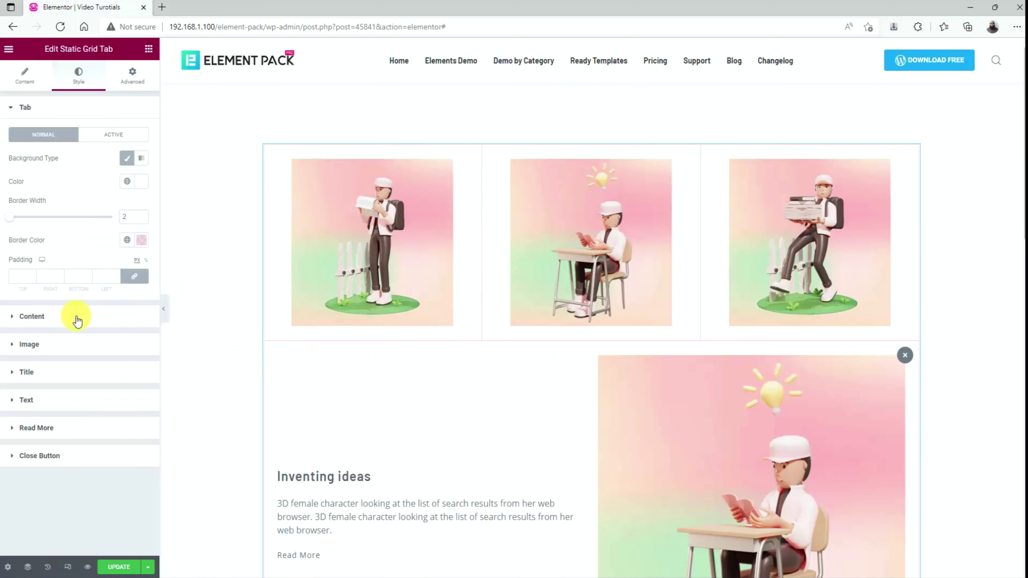
- Set the space between the expanded content's text and image to 60
{"action": "left_click", "coordinate": [77, 320]}
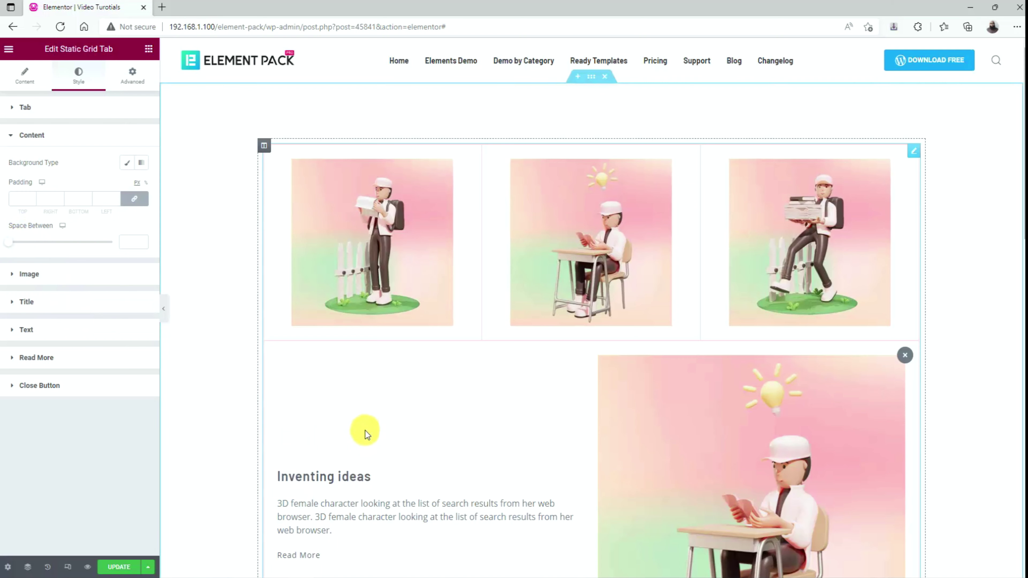
{"action": "scroll", "coordinate": [366, 431], "scroll_direction": "down", "scroll_amount": 3}
{"action": "left_click_drag", "start_coordinate": [8, 243], "coordinate": [73, 252]}
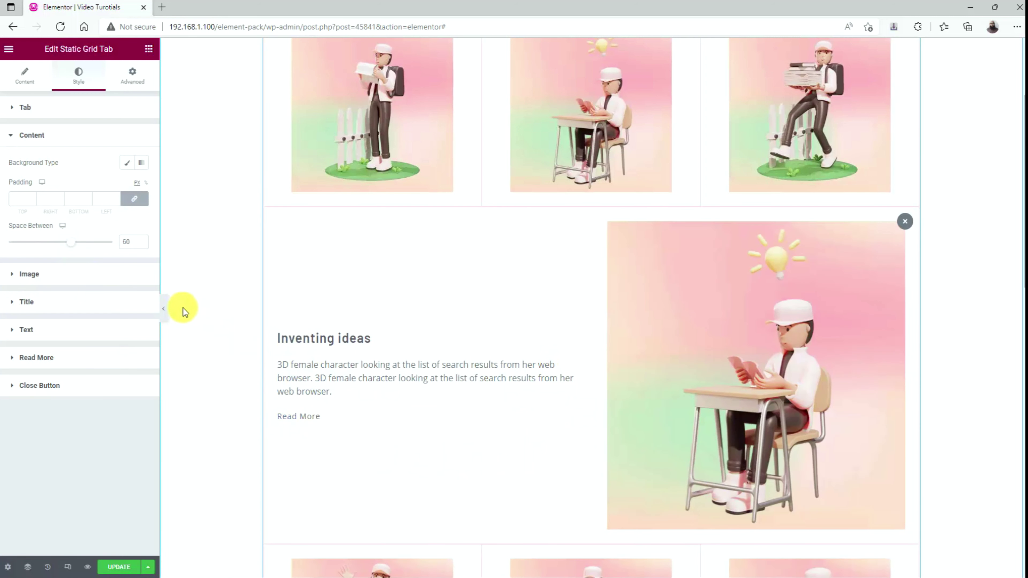
- Color the expanded content's title #FFAFB7 and set its font size to 40 px
{"action": "left_click", "coordinate": [79, 280]}
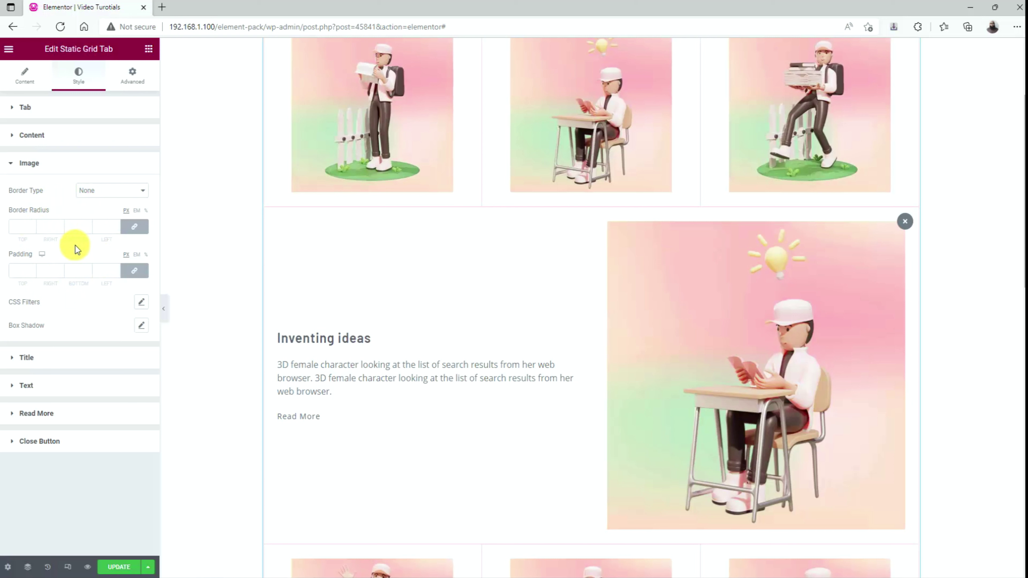
{"action": "left_click", "coordinate": [57, 368]}
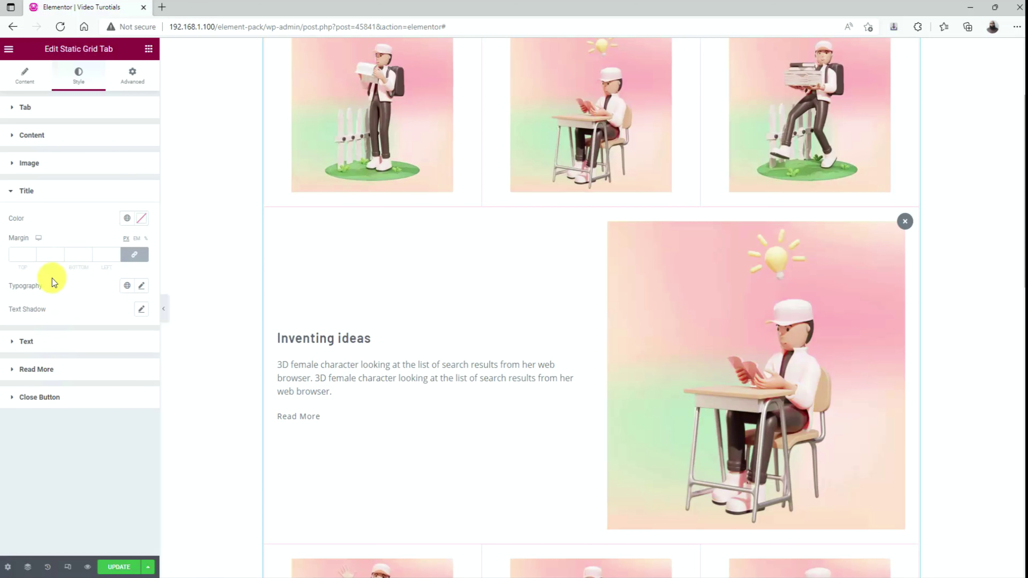
{"action": "left_click", "coordinate": [141, 218]}
{"action": "type", "text": "#FFAFB7"}
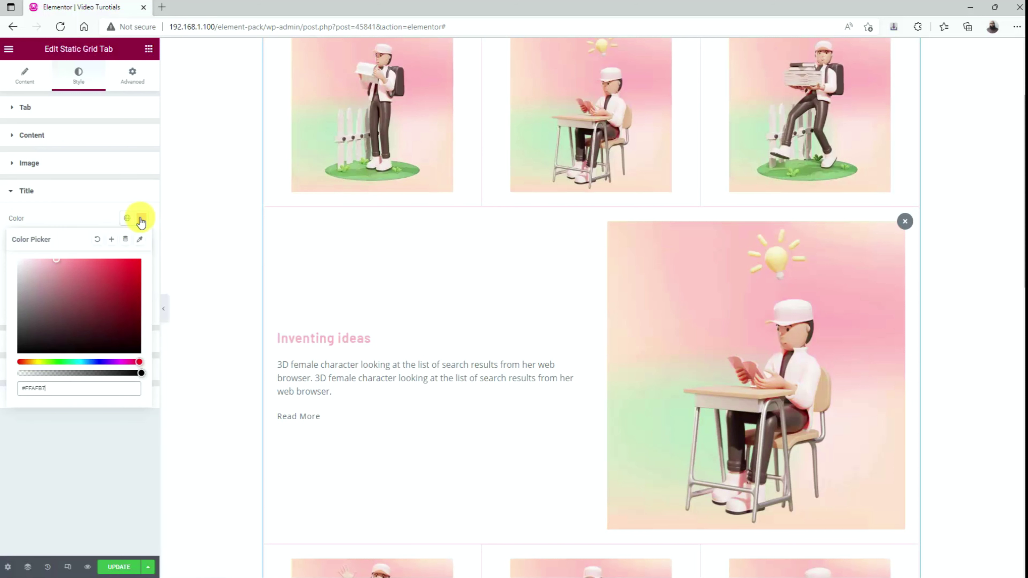
{"action": "left_click", "coordinate": [68, 213]}
{"action": "left_click", "coordinate": [142, 288]}
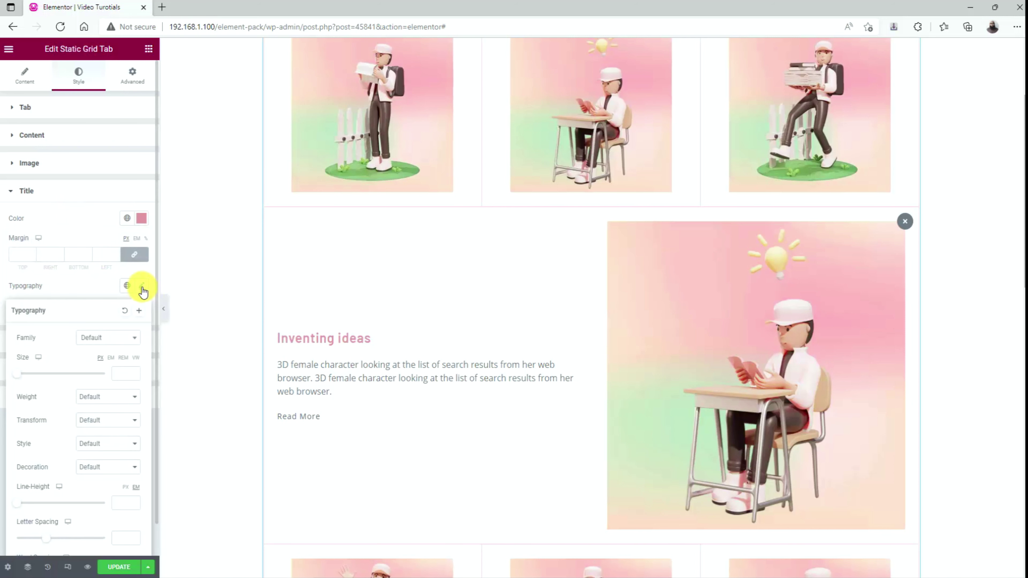
{"action": "left_click_drag", "start_coordinate": [17, 380], "coordinate": [36, 379]}
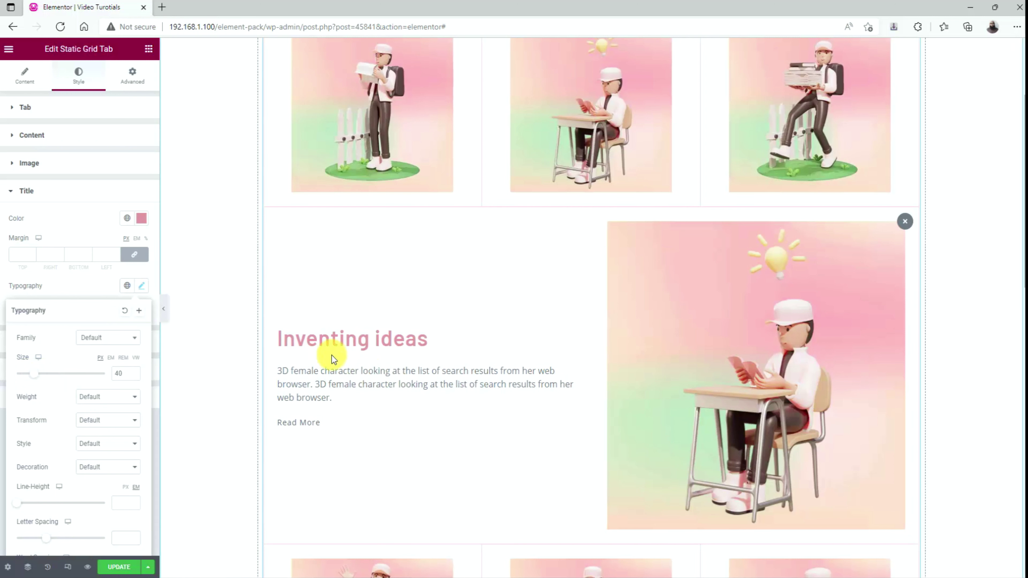
{"action": "left_click", "coordinate": [87, 286]}
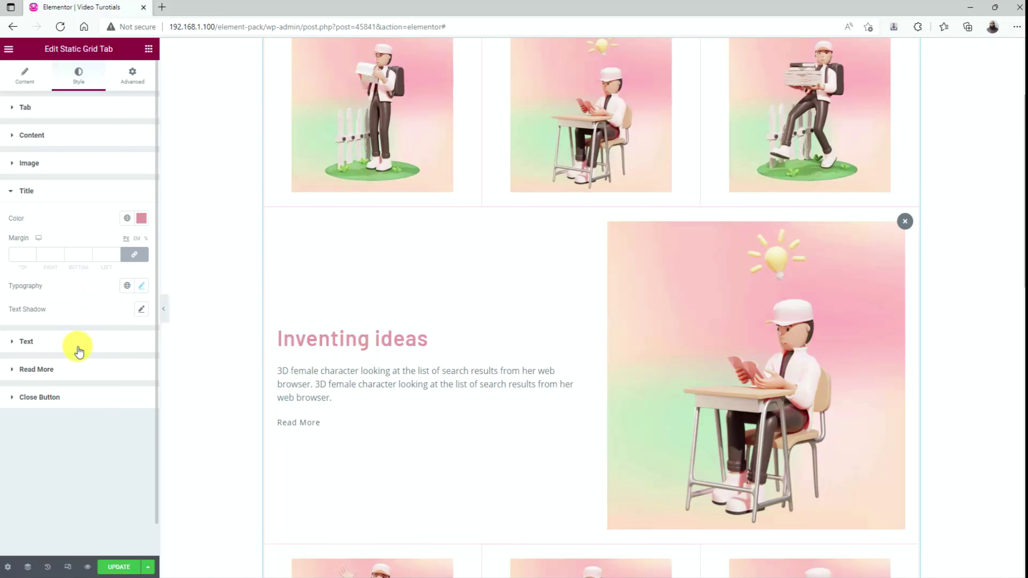
- Set the normal-state color of the Read More link to #FFAFB7
{"action": "left_click", "coordinate": [74, 376]}
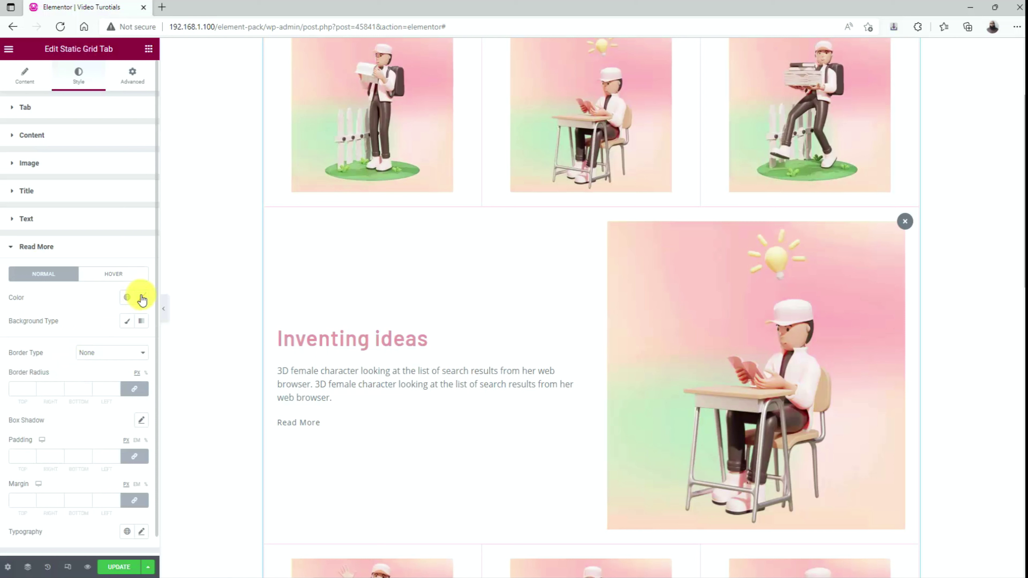
{"action": "left_click", "coordinate": [141, 299]}
{"action": "left_click", "coordinate": [61, 341]}
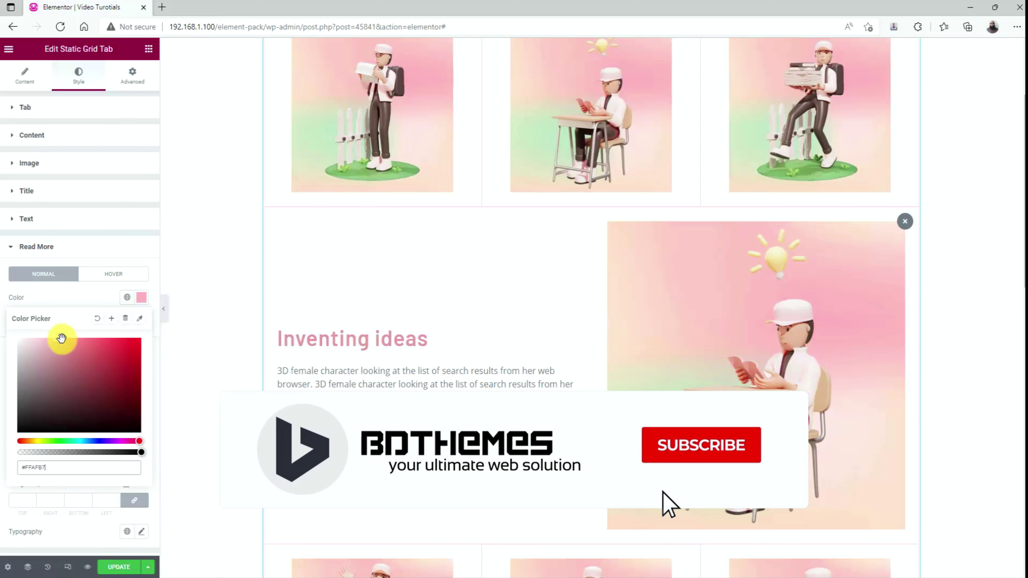
{"action": "left_click", "coordinate": [76, 298]}
- Set the Read More link's typography to an 18 px font size and weight 600
{"action": "scroll", "coordinate": [95, 325], "scroll_direction": "down", "scroll_amount": 1}
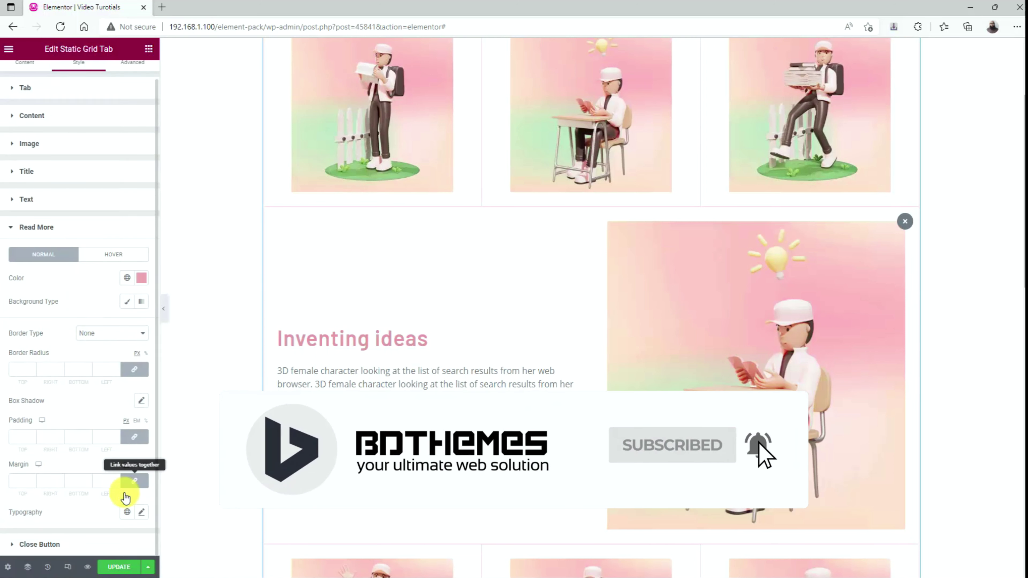
{"action": "left_click", "coordinate": [142, 512]}
{"action": "scroll", "coordinate": [107, 391], "scroll_direction": "down", "scroll_amount": 5}
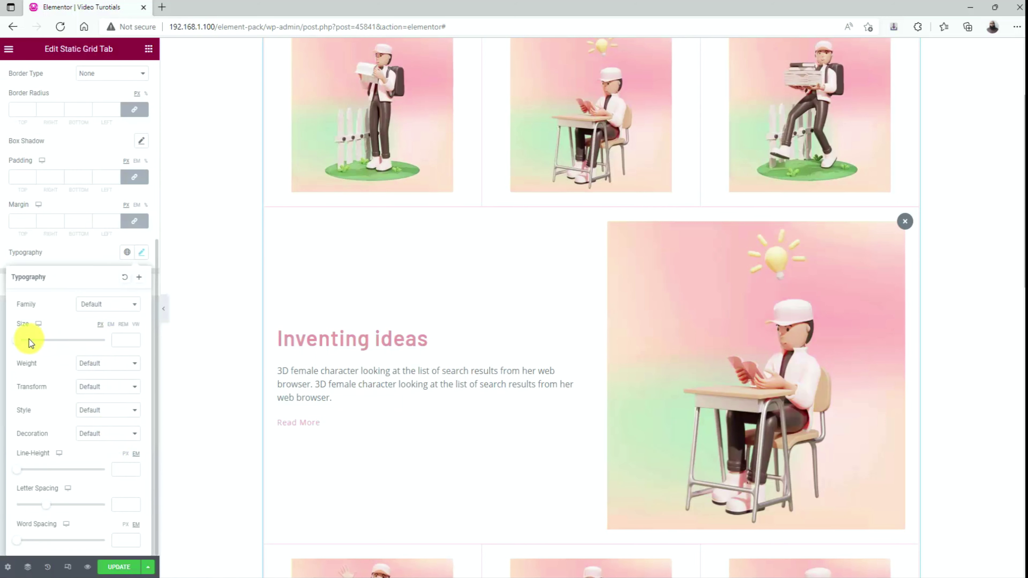
{"action": "left_click_drag", "start_coordinate": [24, 342], "coordinate": [26, 343]}
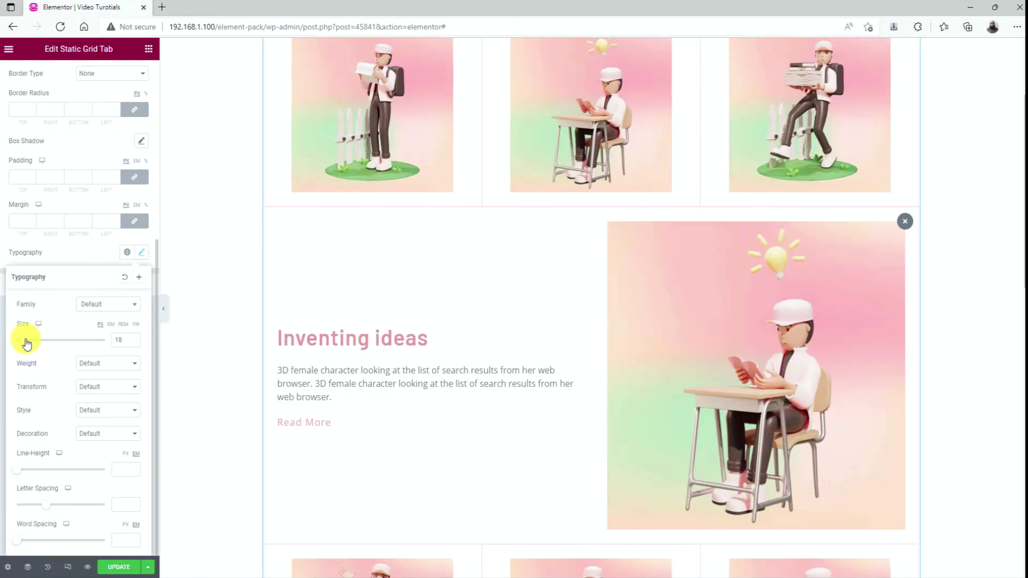
{"action": "left_click", "coordinate": [103, 363]}
{"action": "left_click", "coordinate": [99, 420]}
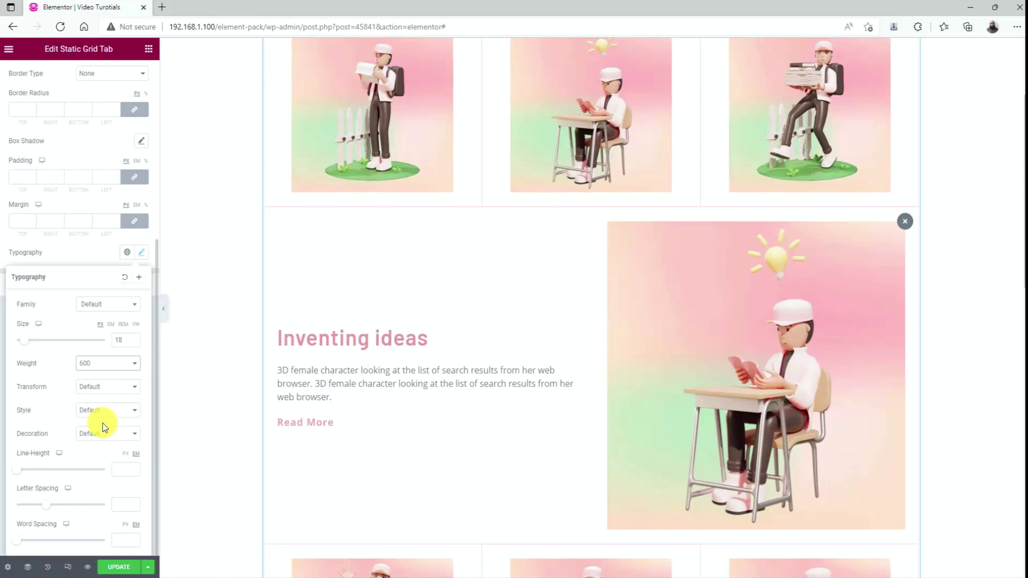
{"action": "left_click", "coordinate": [82, 254]}
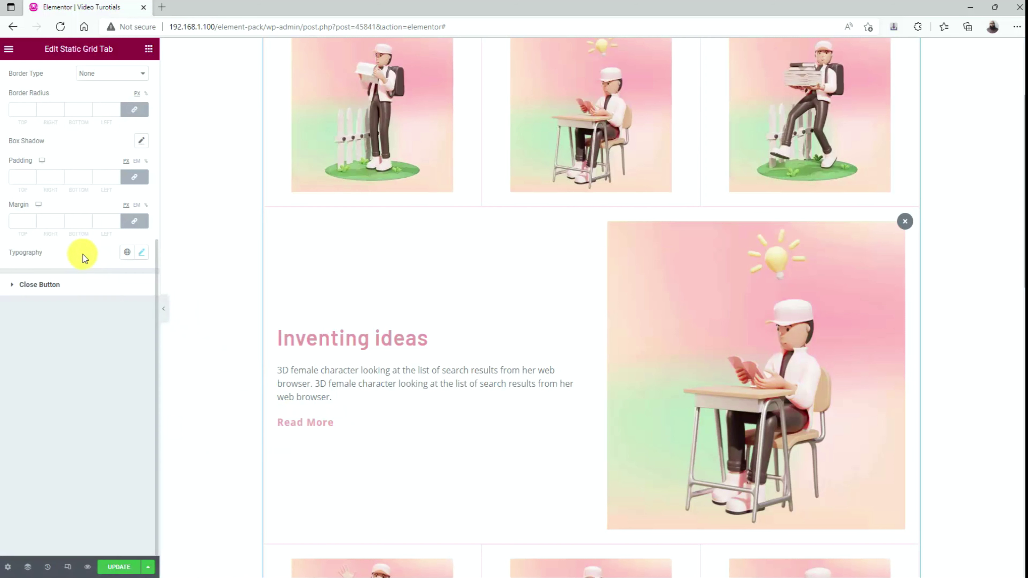
- Give the close button a classic #FFAFB7 background in its normal state and set its border radius to 0 on all sides
{"action": "left_click", "coordinate": [89, 285]}
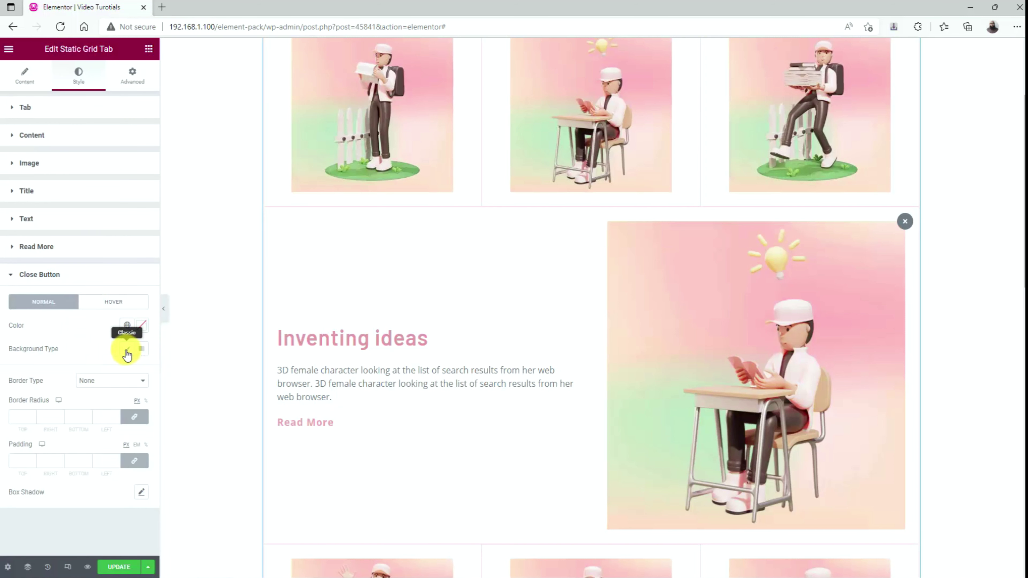
{"action": "left_click", "coordinate": [127, 349]}
{"action": "left_click", "coordinate": [141, 372]}
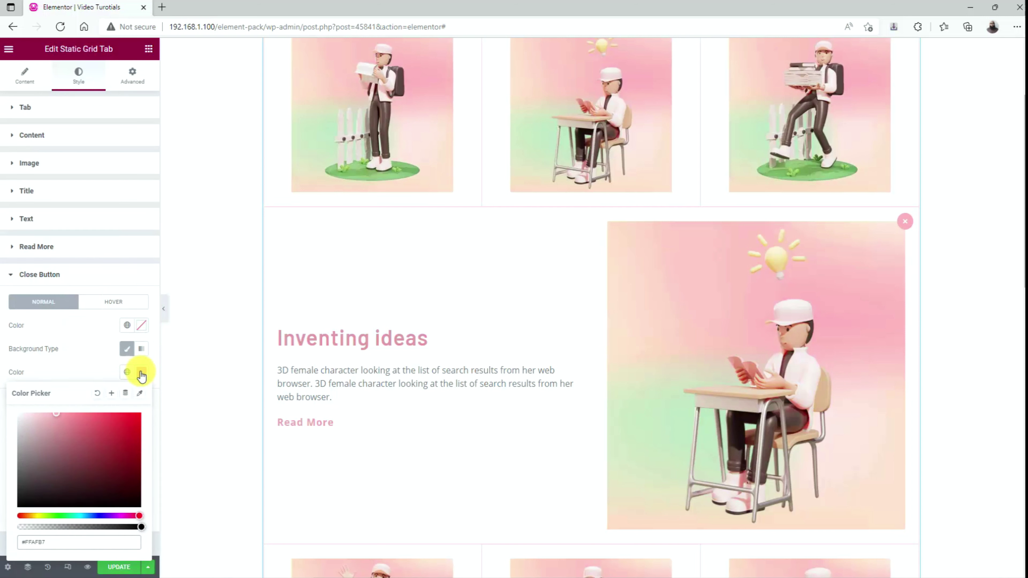
{"action": "left_click", "coordinate": [93, 368]}
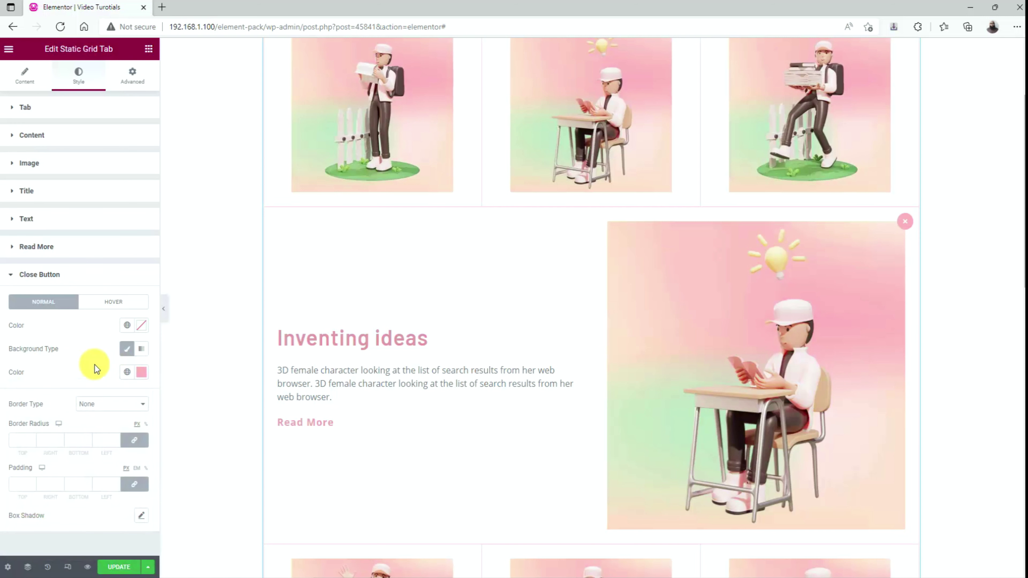
{"action": "left_click", "coordinate": [22, 438]}
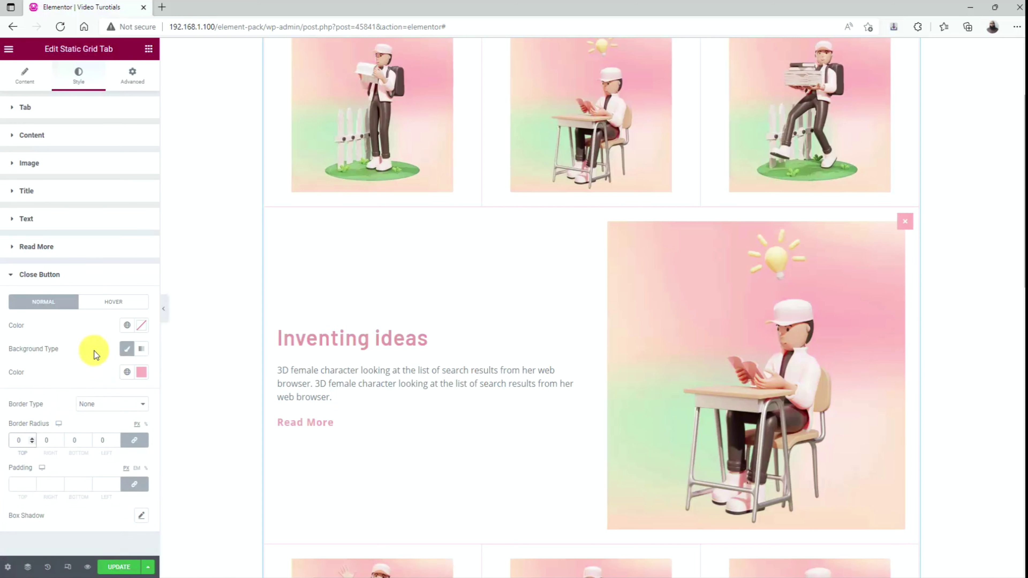
- Preview the styled grid at full width, closing the expanded item and examining the expanded content of the first and fifth items
{"action": "left_click", "coordinate": [164, 308]}
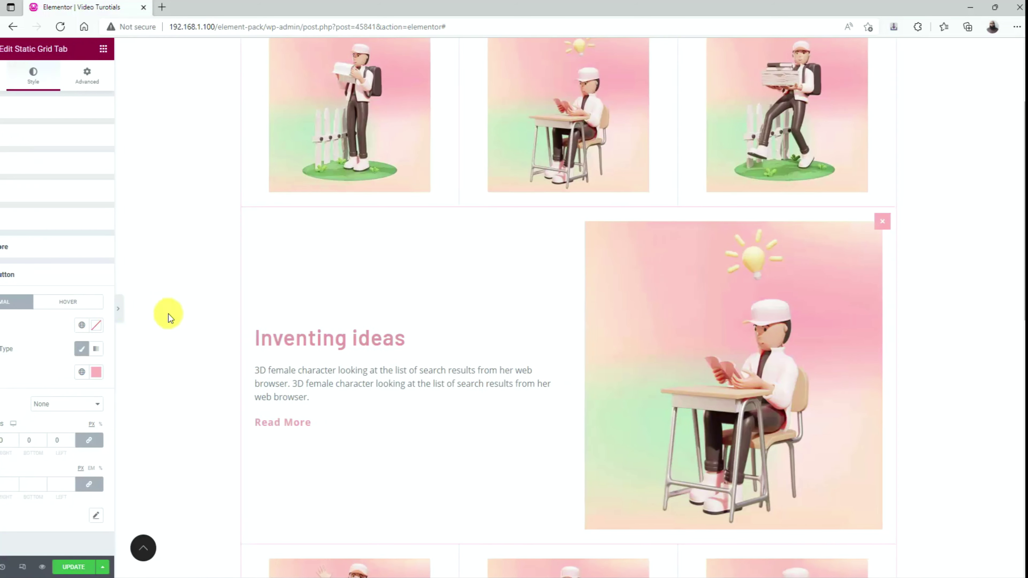
{"action": "left_click", "coordinate": [823, 222]}
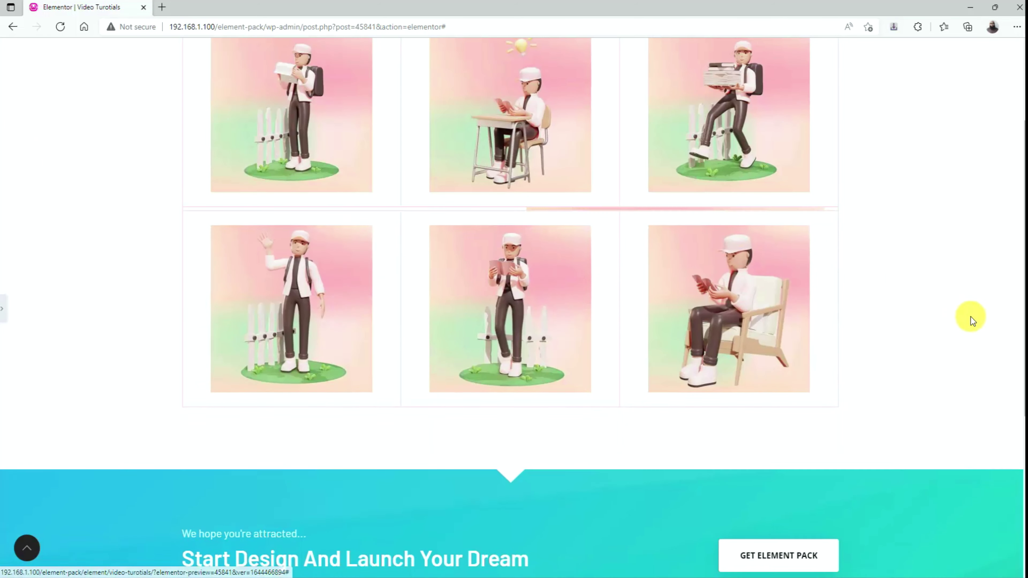
{"action": "scroll", "coordinate": [970, 317], "scroll_direction": "up", "scroll_amount": 3}
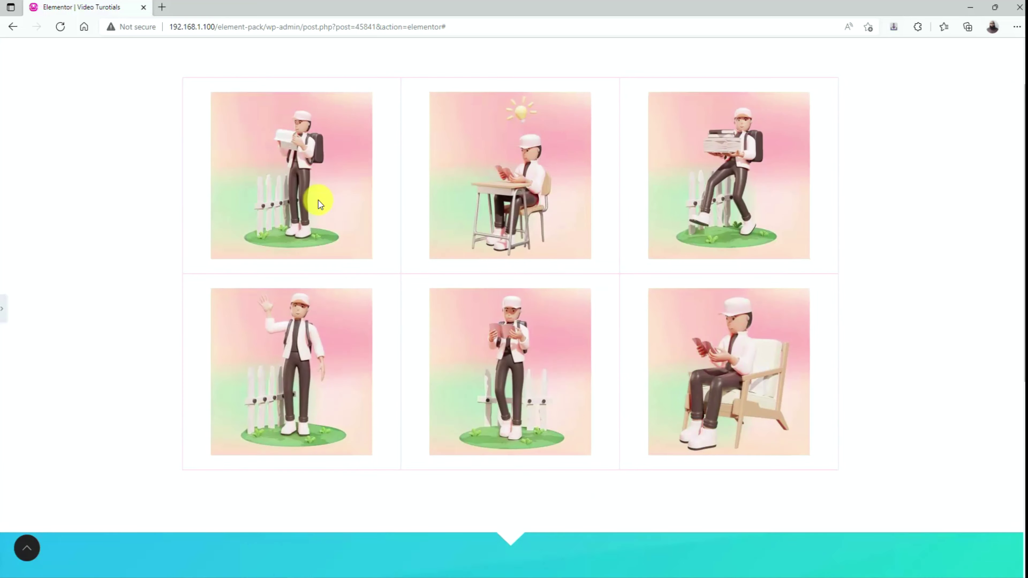
{"action": "left_click", "coordinate": [318, 200]}
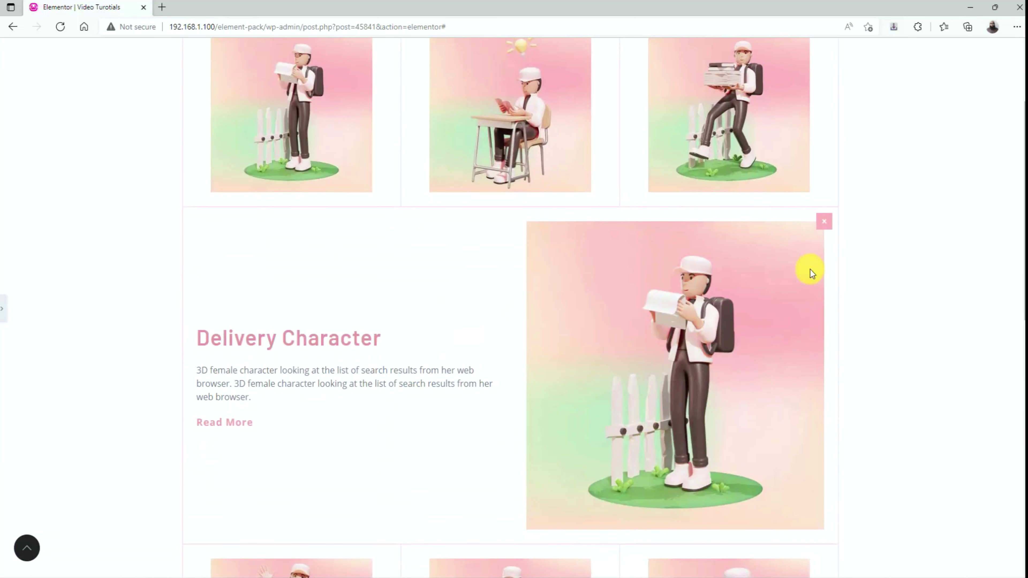
{"action": "left_click", "coordinate": [829, 229]}
{"action": "left_click", "coordinate": [551, 292]}
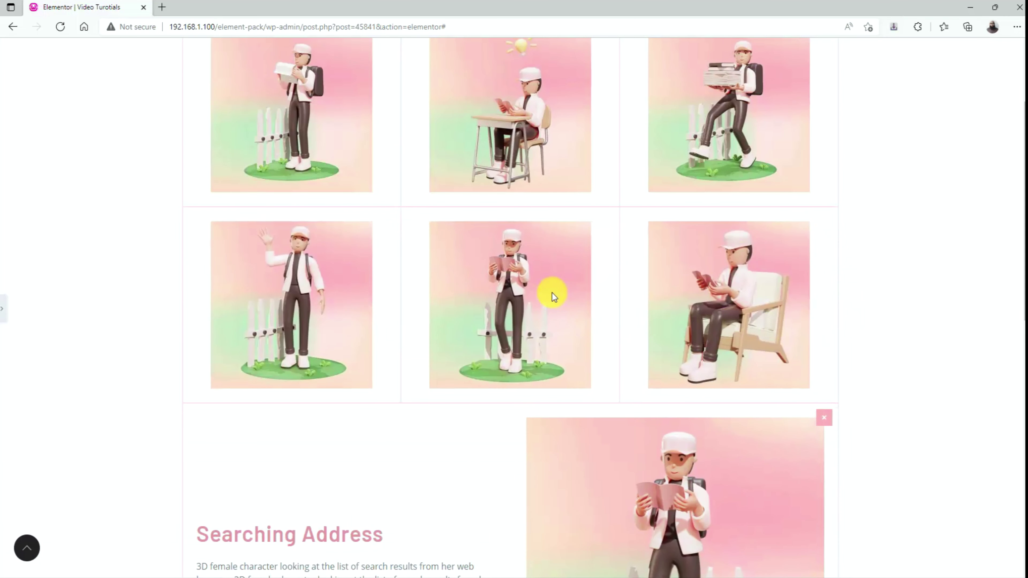
{"action": "scroll", "coordinate": [911, 274], "scroll_direction": "down", "scroll_amount": 1}
{"action": "scroll", "coordinate": [910, 274], "scroll_direction": "up", "scroll_amount": 1}
{"action": "scroll", "coordinate": [910, 274], "scroll_direction": "down", "scroll_amount": 1}
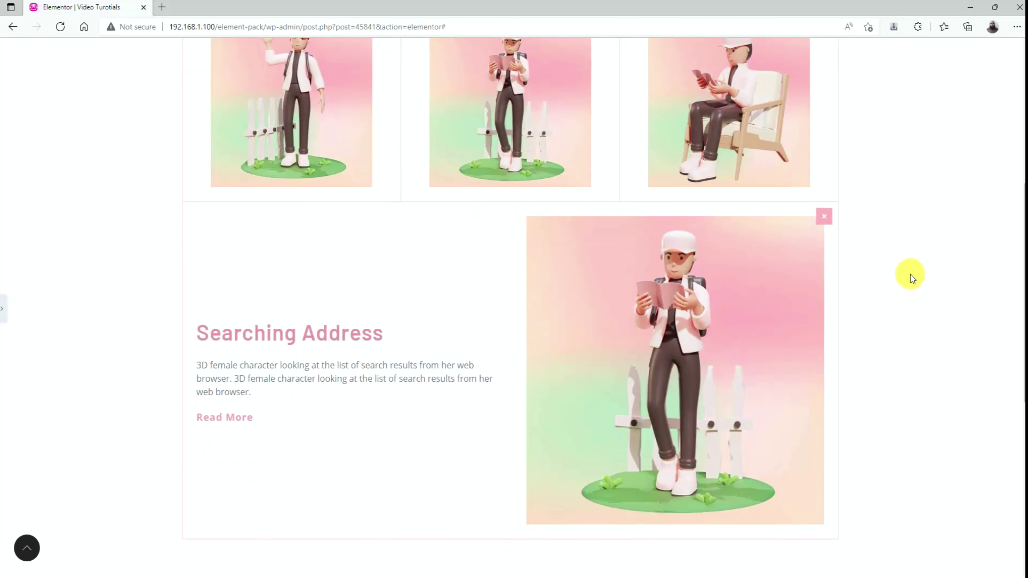